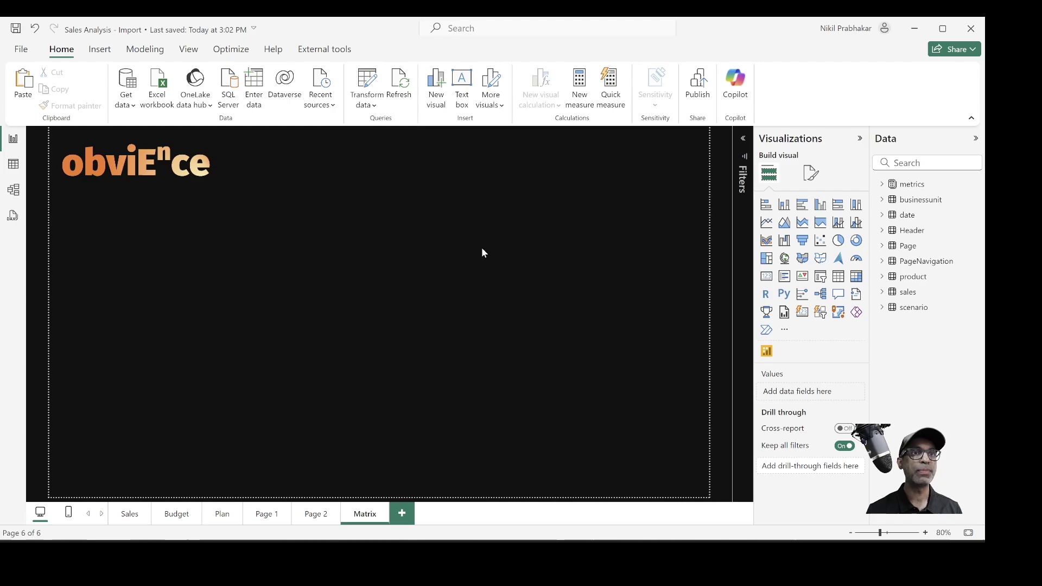
Insert and enlarge a Matrix visual with BusinessUnitName as its rows.
left_click(857, 277)
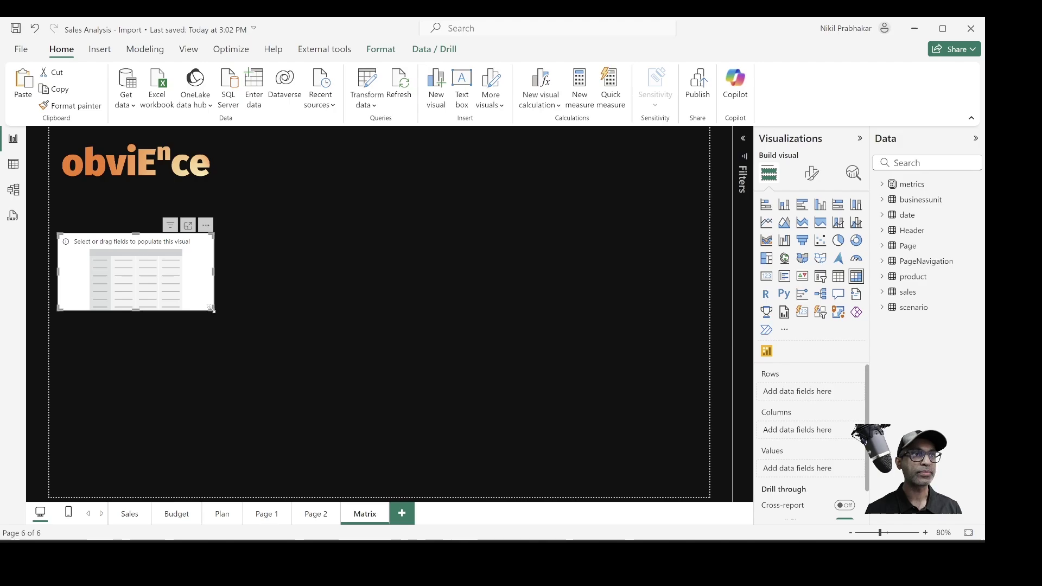
left_click_drag(214, 310, 642, 446)
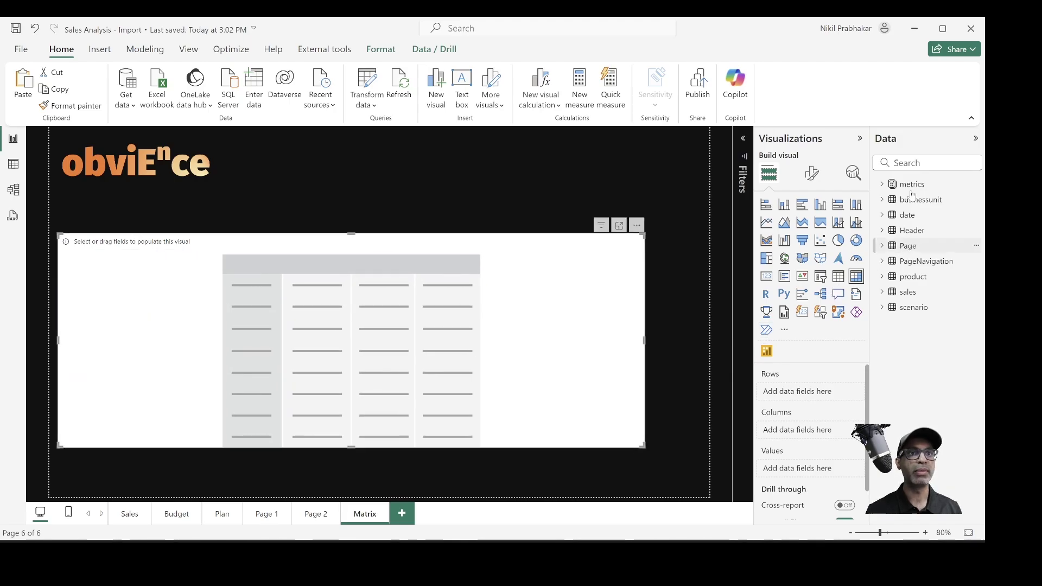
left_click(950, 200)
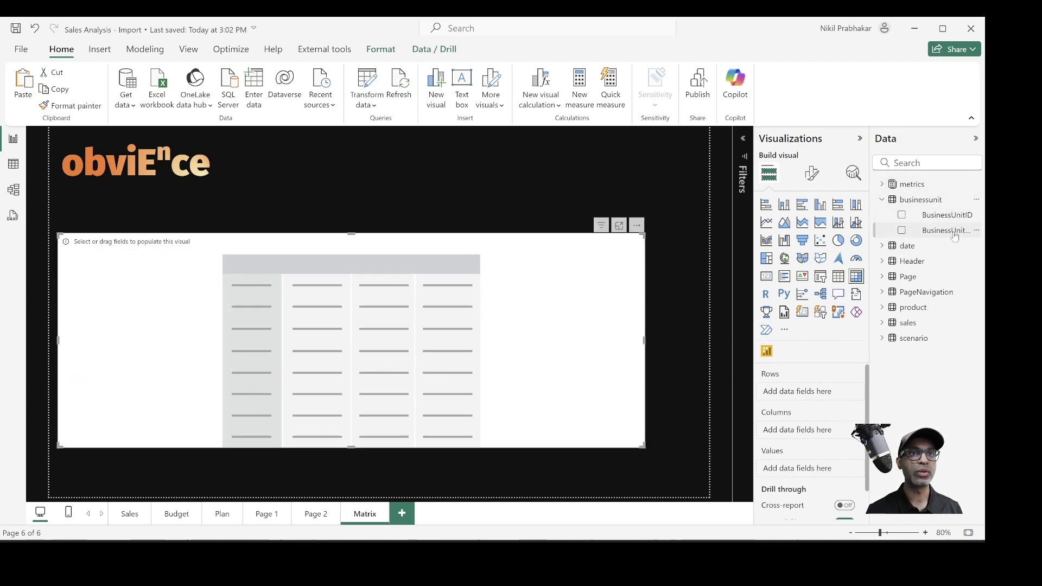
left_click_drag(952, 230, 821, 433)
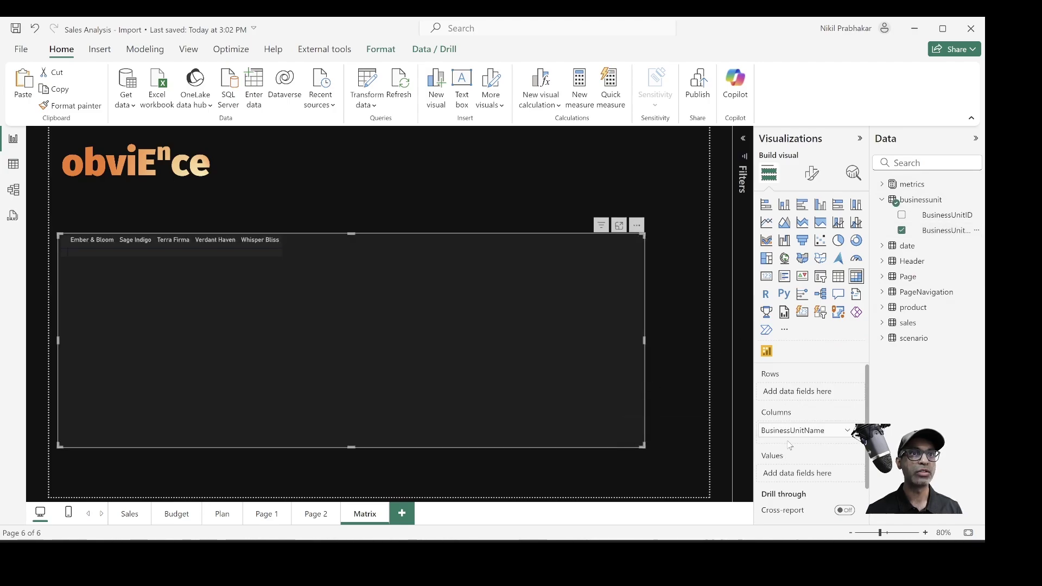
left_click_drag(790, 432, 794, 392)
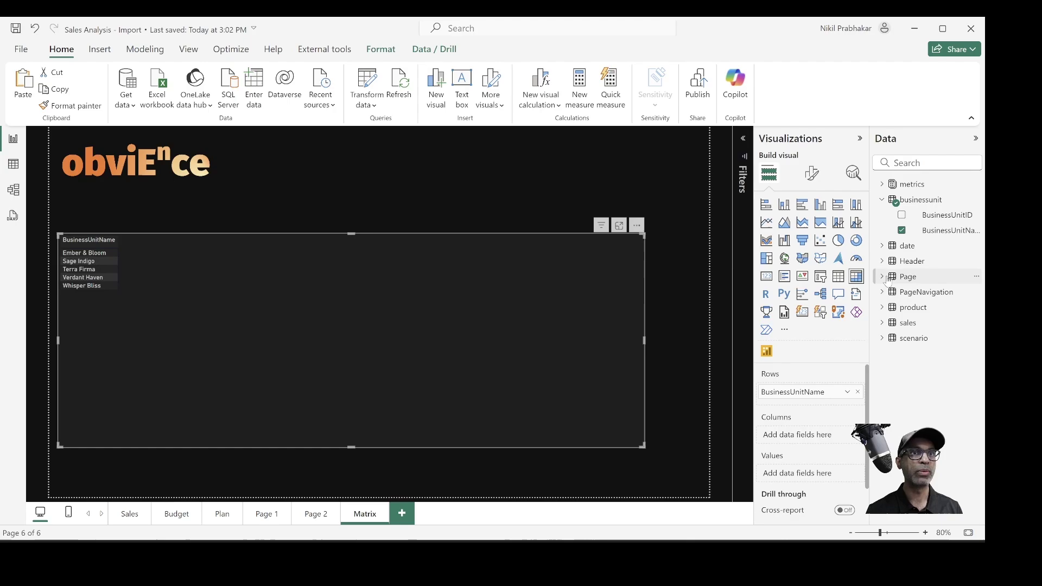
Add MonthStartDate as the matrix columns and stretch the matrix further right and down.
left_click(883, 246)
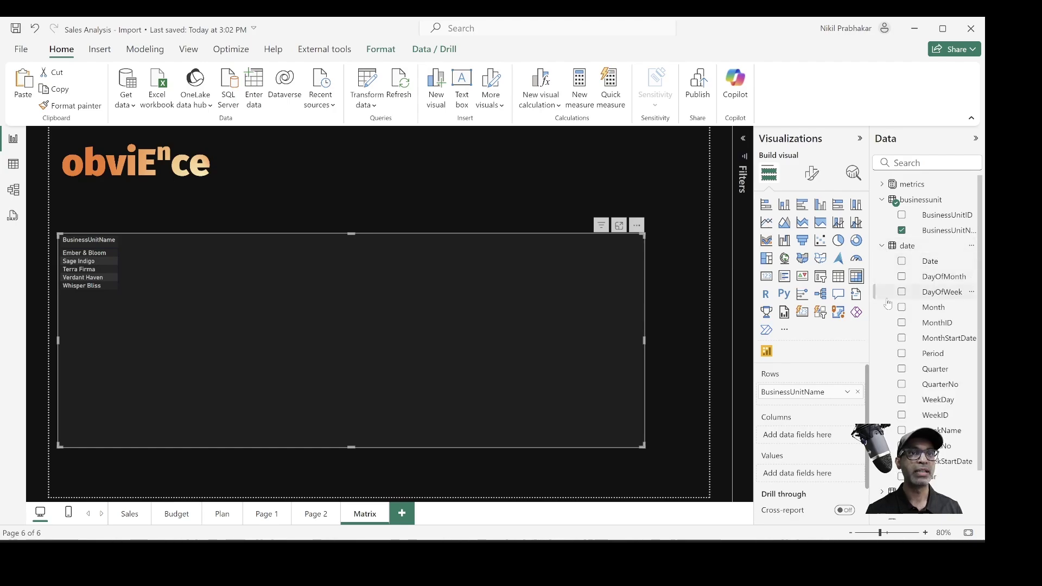
left_click_drag(942, 339, 796, 436)
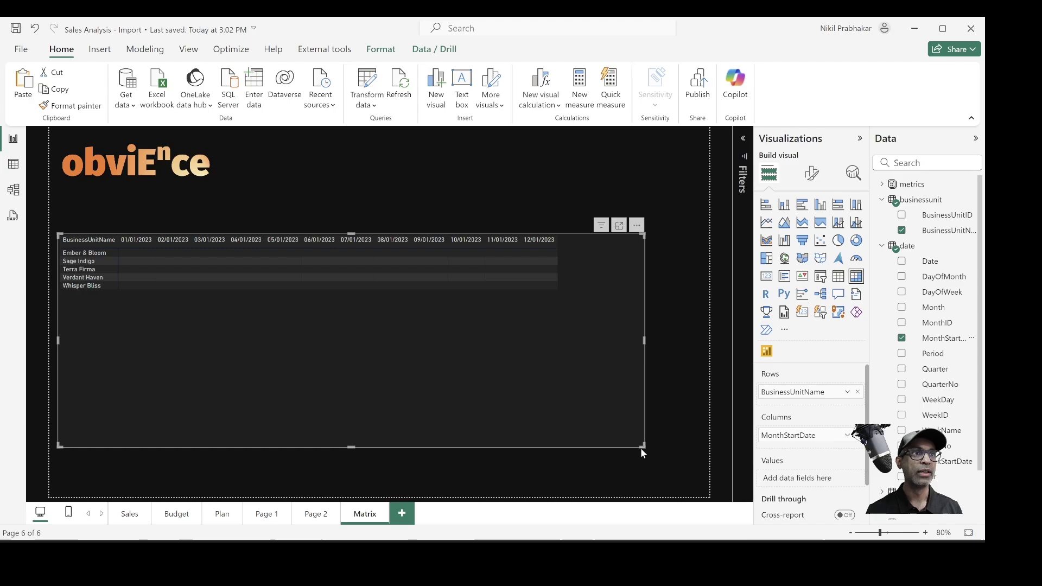
left_click_drag(643, 447, 663, 462)
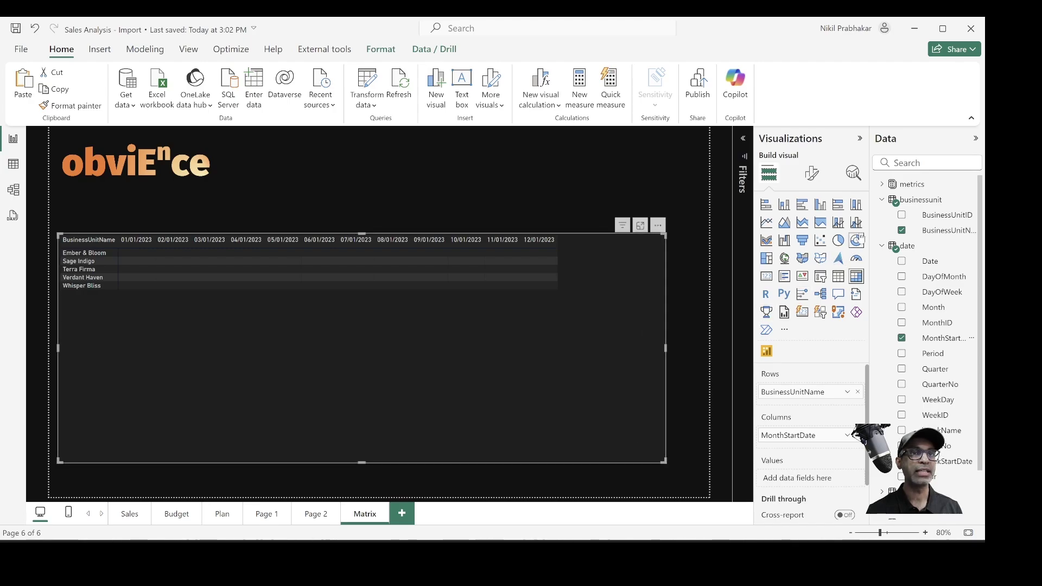
Add the ASP measure from the metrics table as the matrix values.
left_click(883, 246)
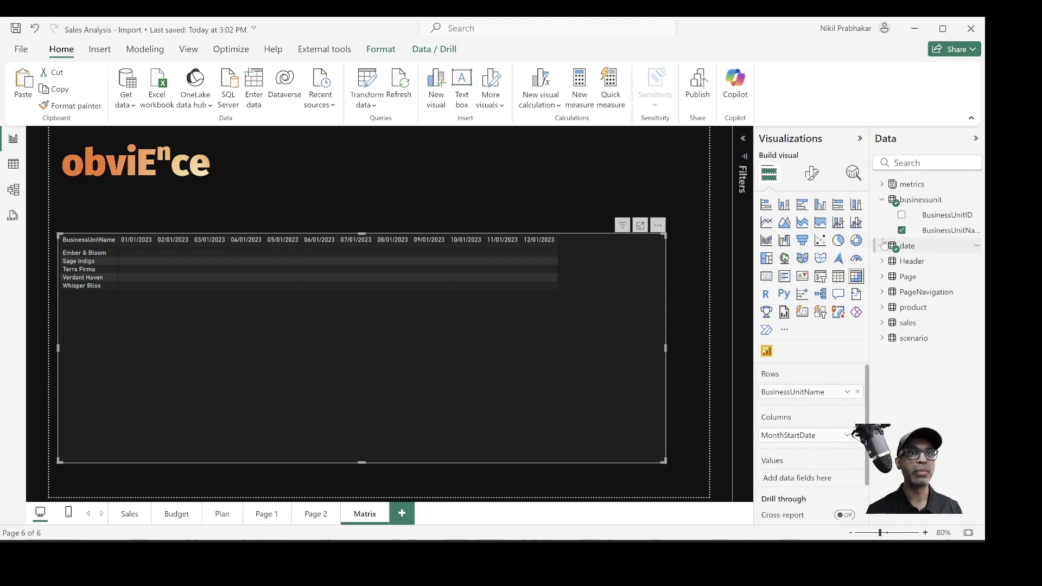
left_click(882, 199)
left_click(882, 184)
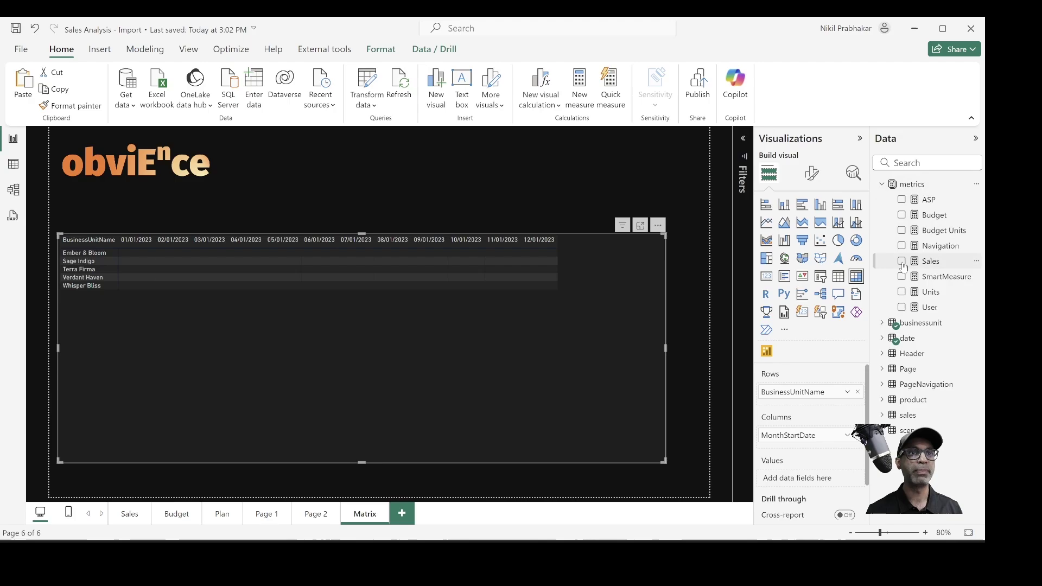
left_click(902, 200)
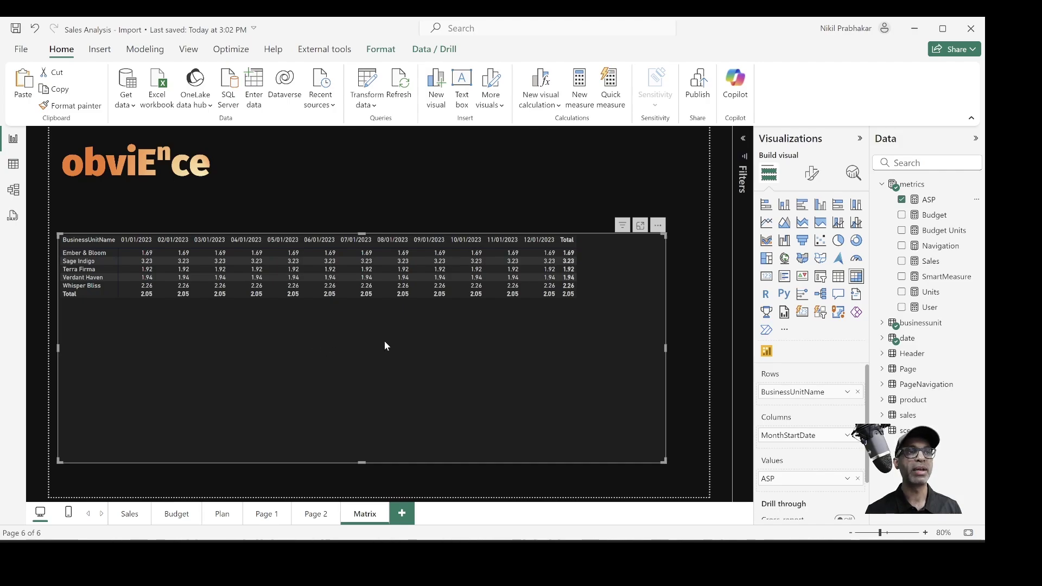
Format the matrix with a values font size of 14 and larger row header text.
left_click(812, 174)
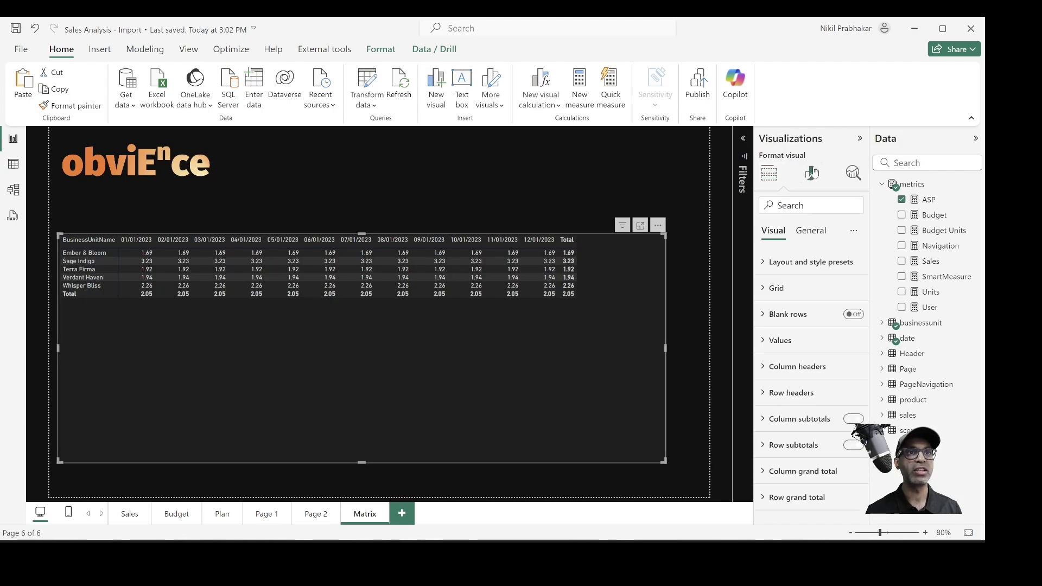
left_click(806, 340)
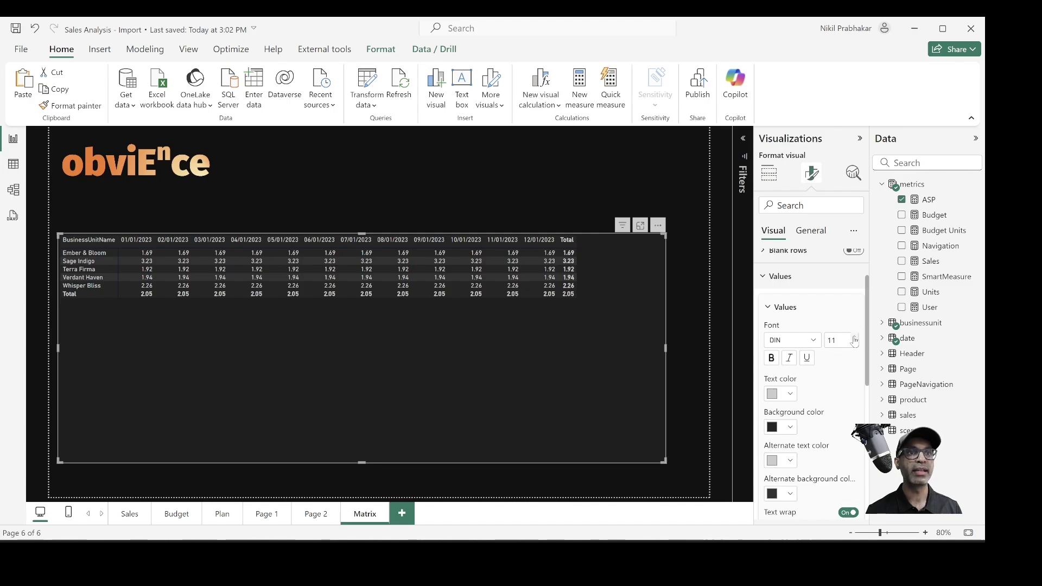
left_click(778, 277)
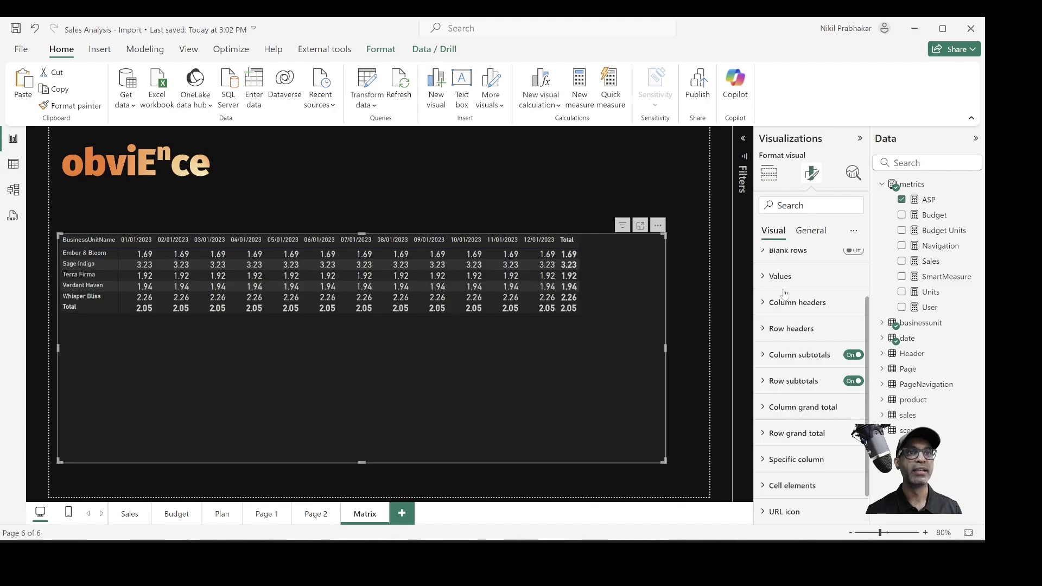
left_click(785, 354)
scroll(816, 373, "down", 2)
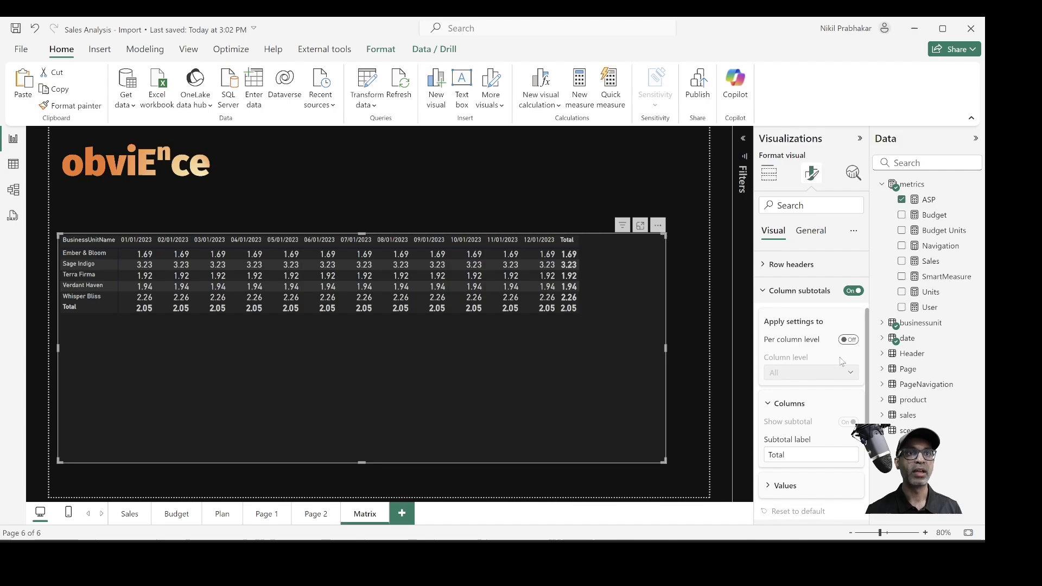
left_click(785, 293)
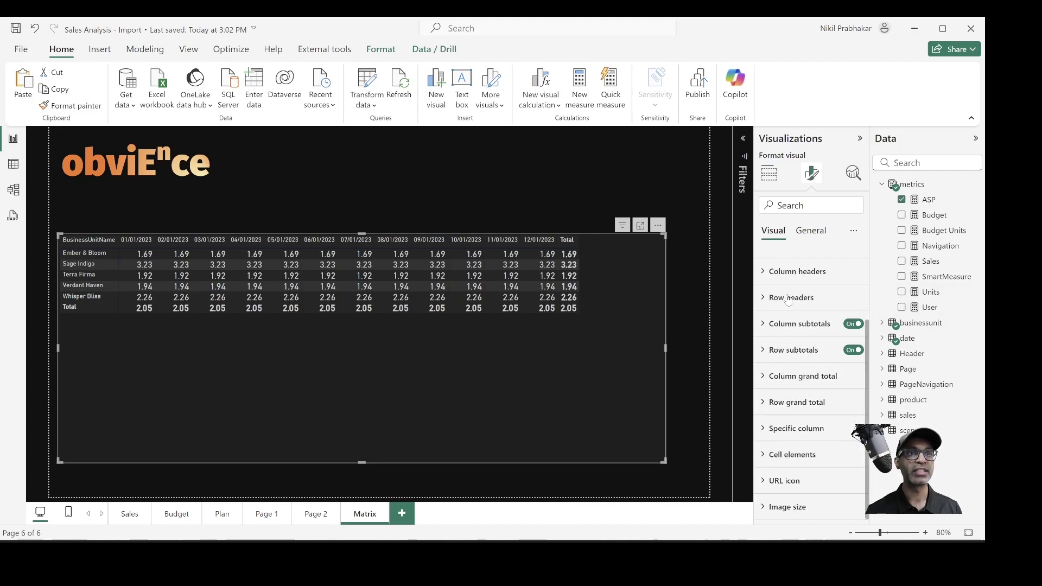
left_click(788, 300)
key("ctrl+z")
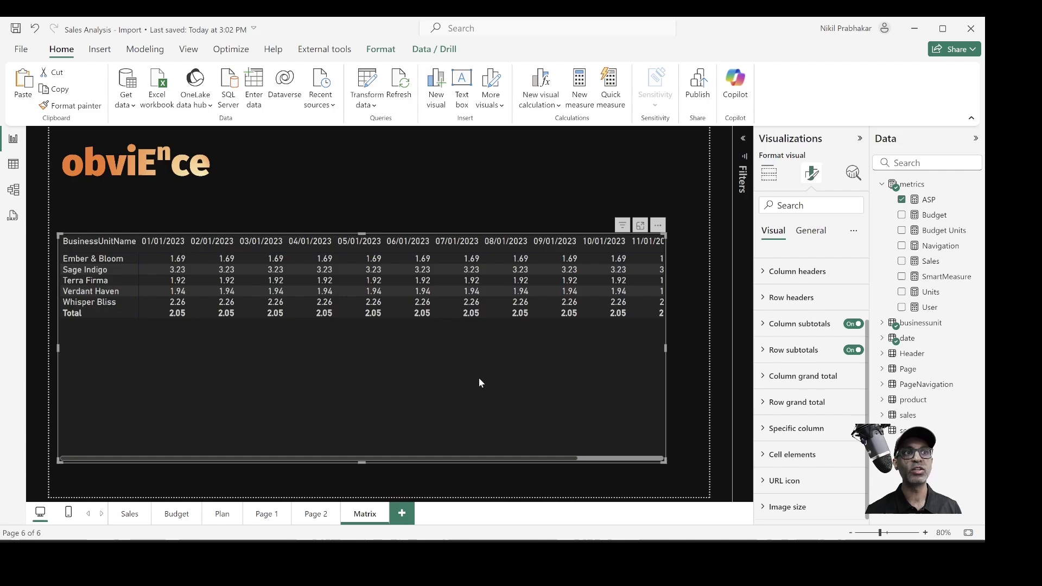
Add Sales to the matrix values, then make the matrix wider, shorter and higher.
left_click(901, 261)
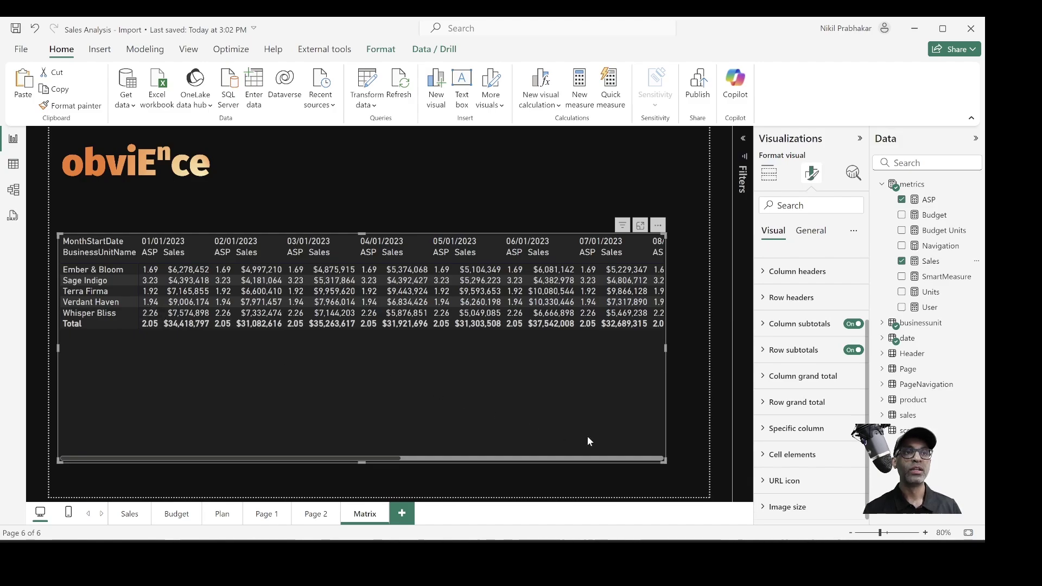
left_click_drag(665, 461, 706, 370)
left_click_drag(595, 365, 595, 330)
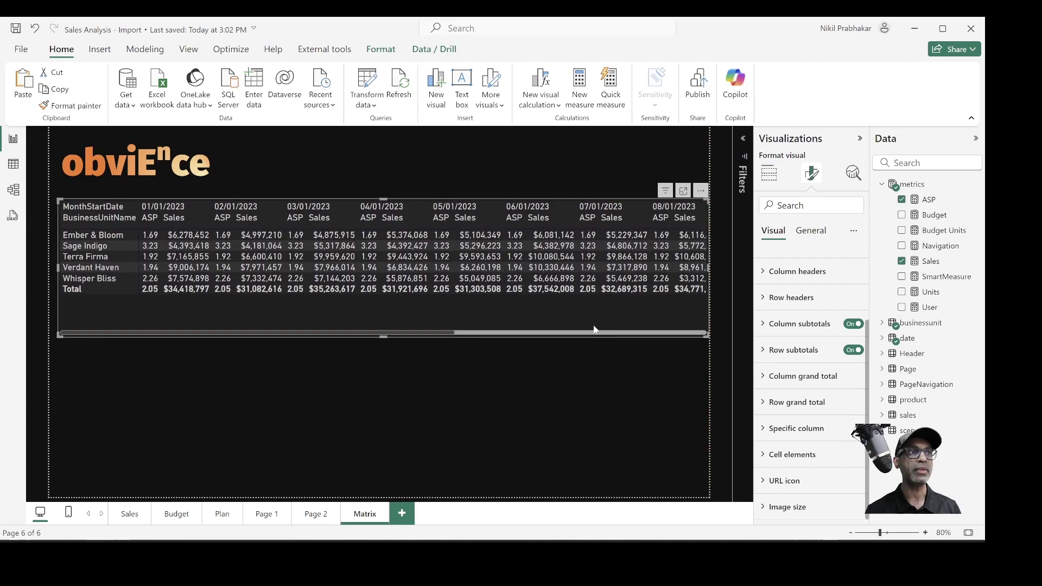
In Table view, display the Header table's rows and select its Header column.
left_click(13, 164)
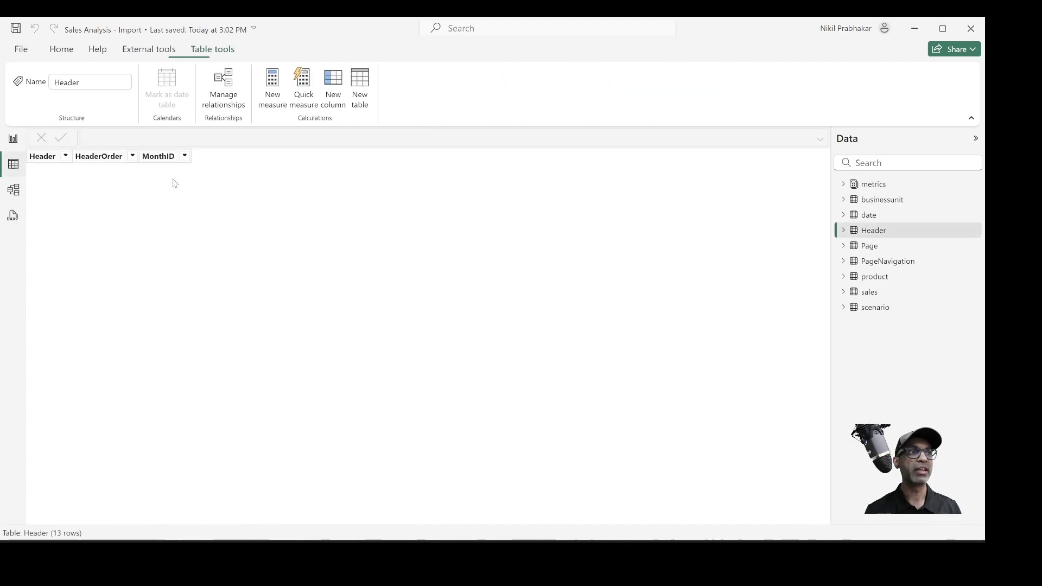
left_click(891, 233)
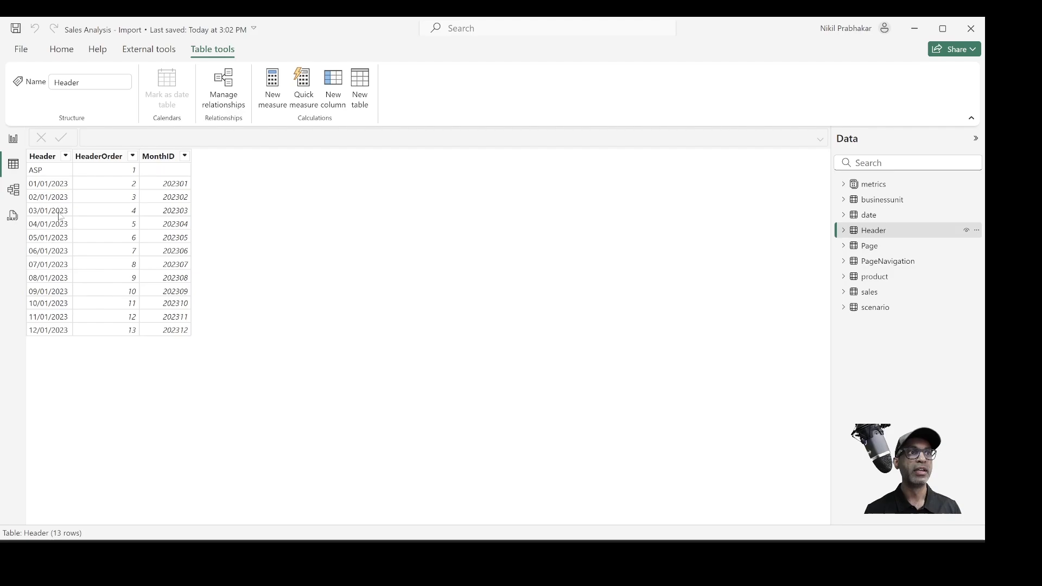
left_click(67, 156)
left_click(42, 162)
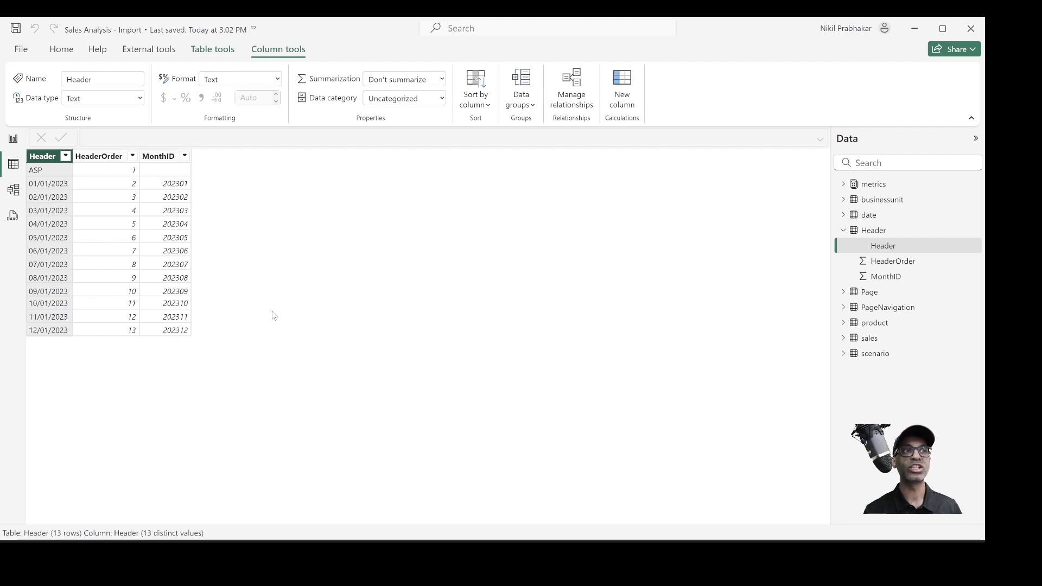
left_click(843, 184)
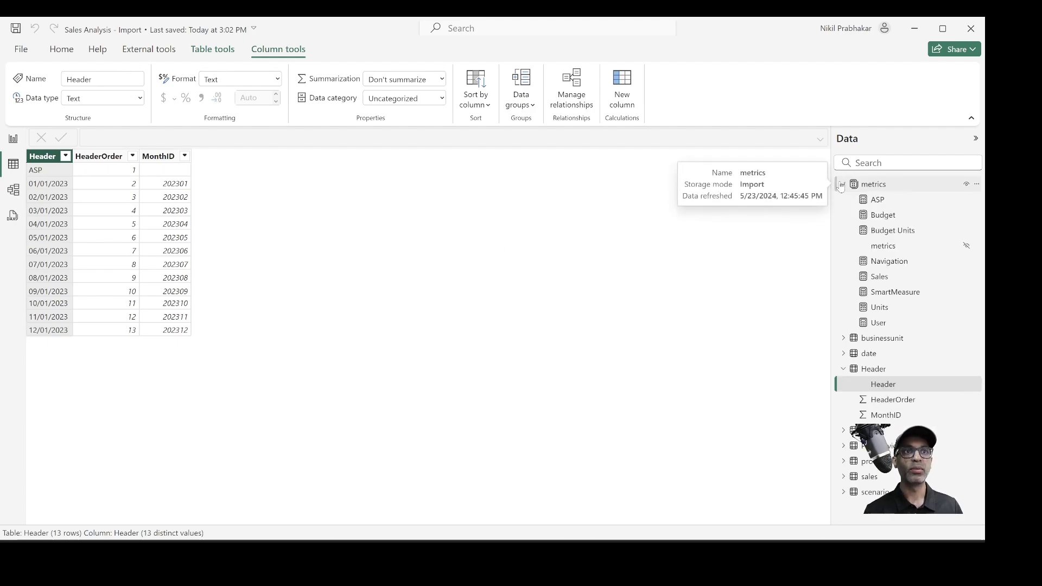
left_click(880, 293)
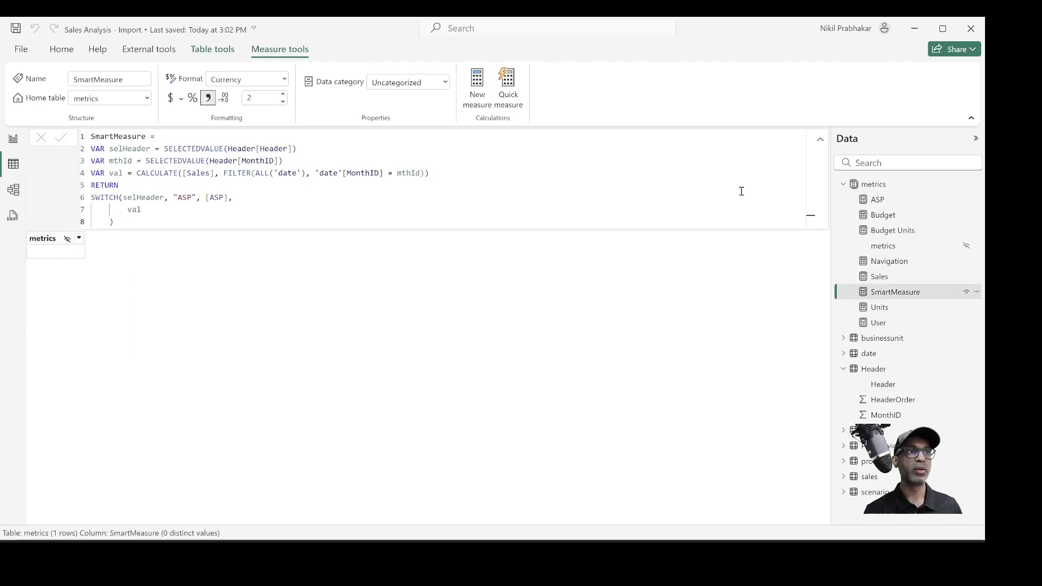
scroll(742, 191, "up", 4)
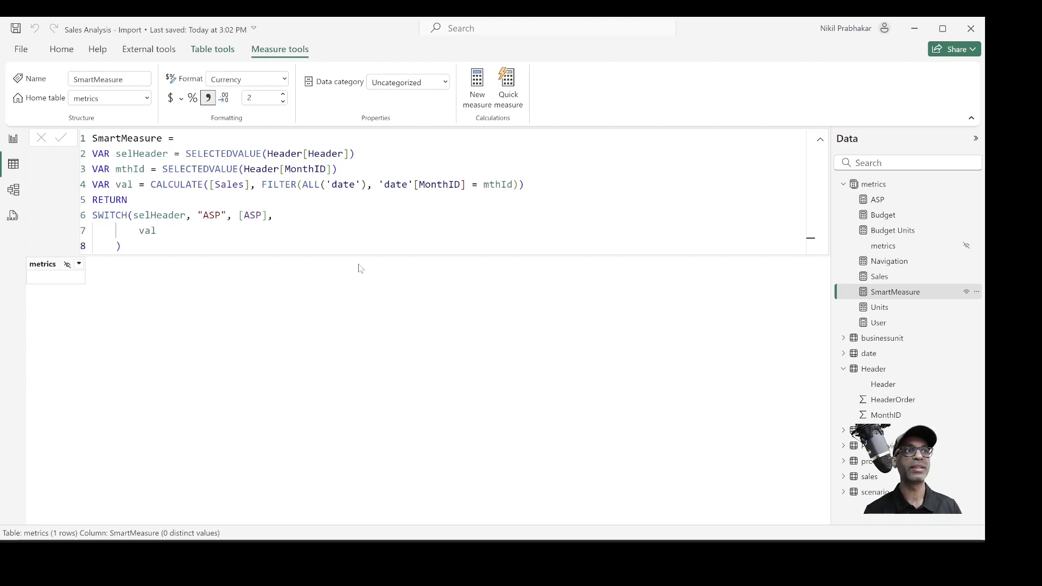
left_click(130, 170)
left_click(163, 185)
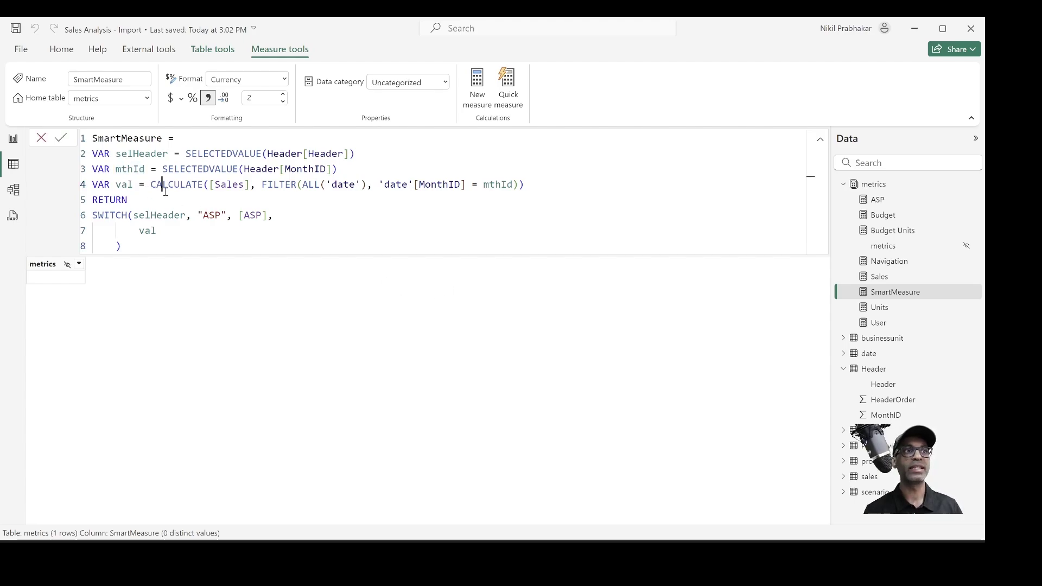
left_click(124, 185)
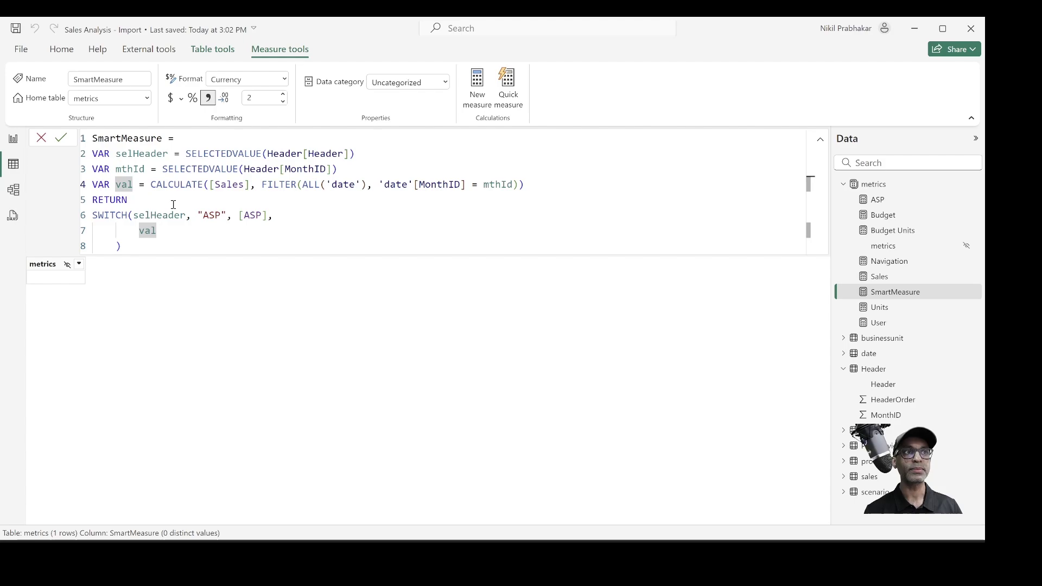
left_click(127, 201)
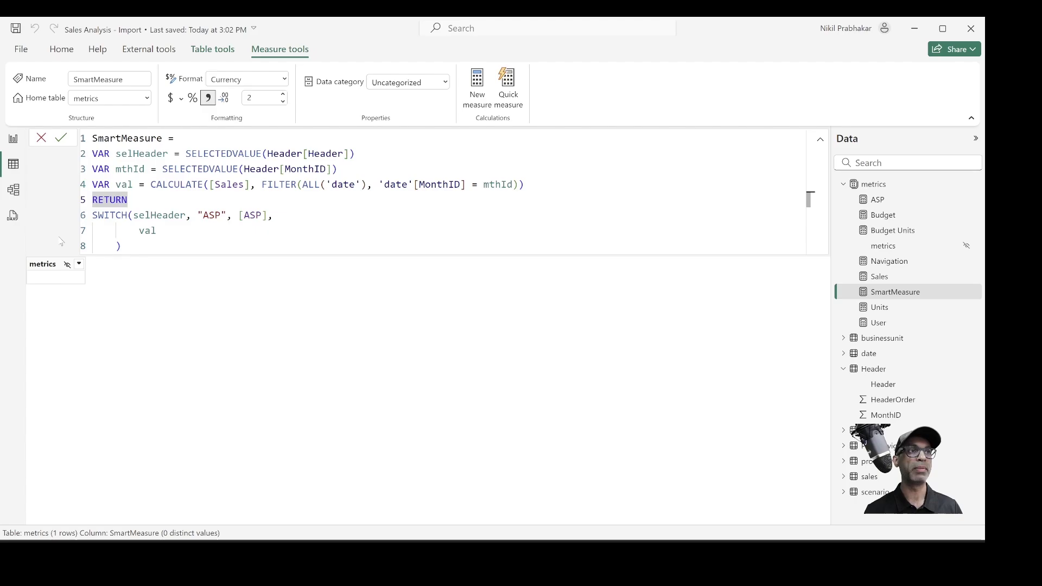
Back in Report view, place BusinessUnitName in the Rows of a second matrix.
left_click(14, 140)
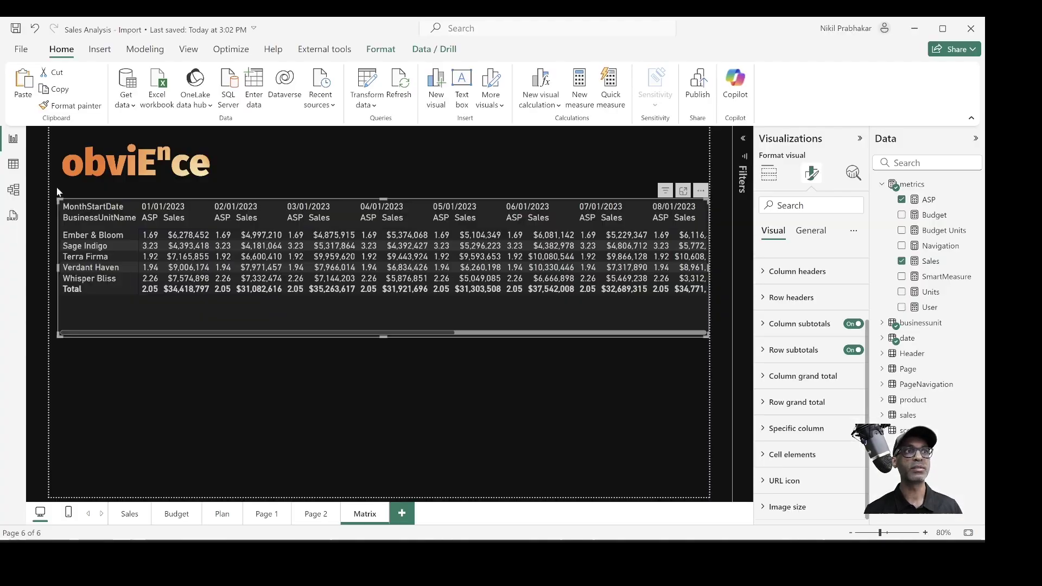
left_click(373, 335)
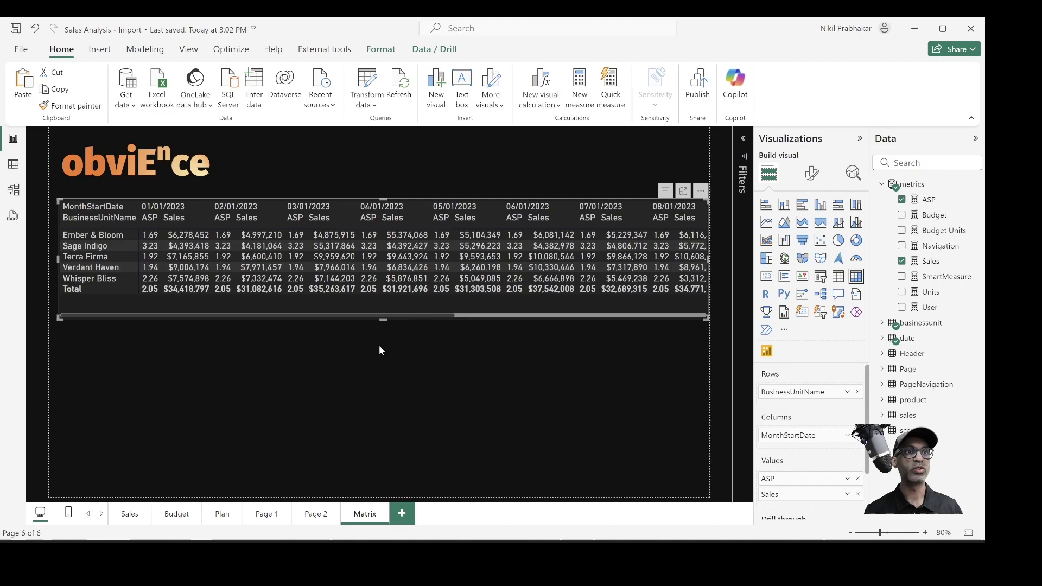
left_click(379, 346)
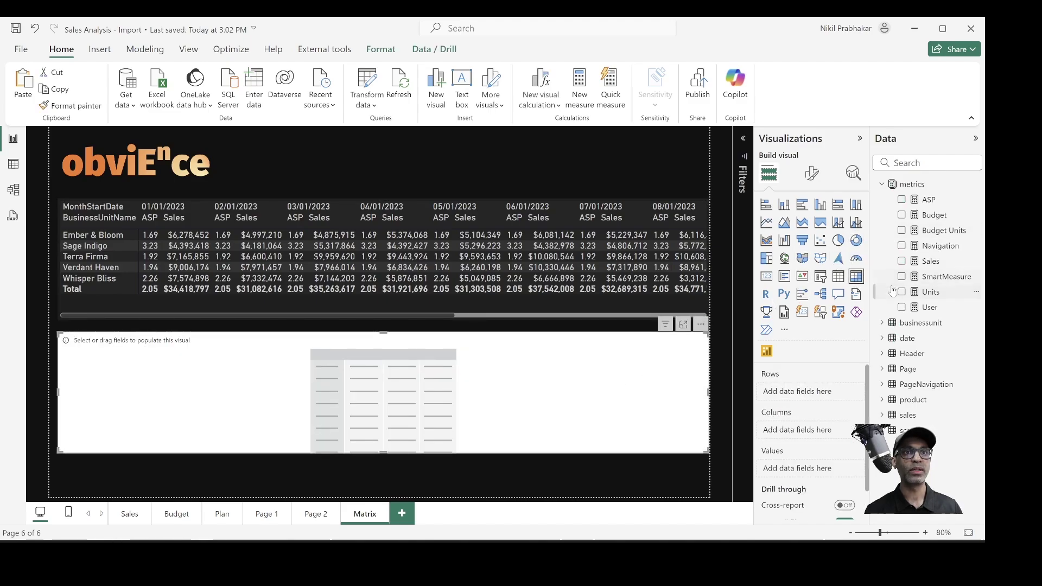
left_click(882, 185)
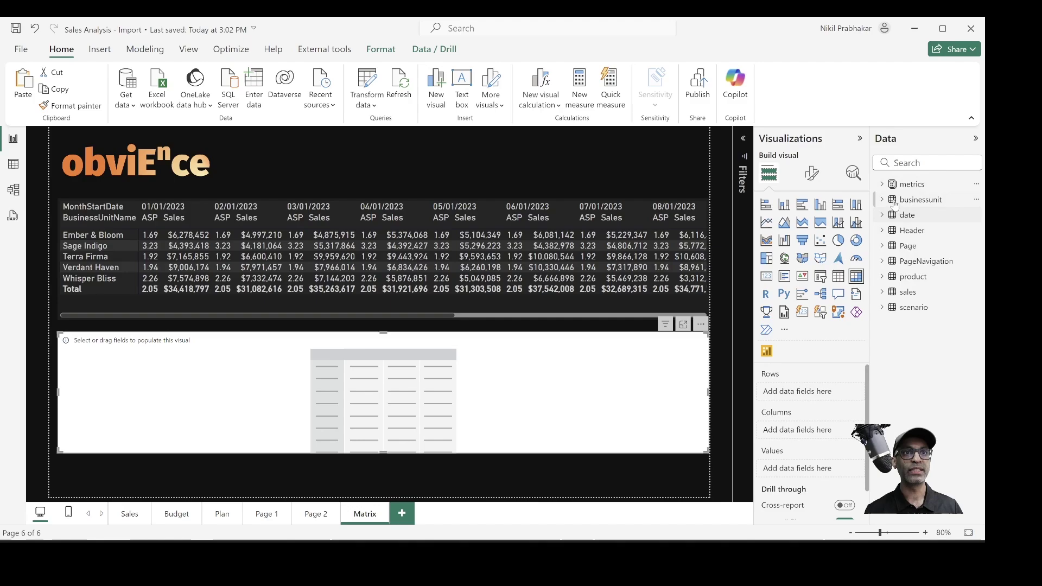
left_click(894, 201)
left_click_drag(950, 230, 792, 430)
left_click_drag(793, 430, 798, 392)
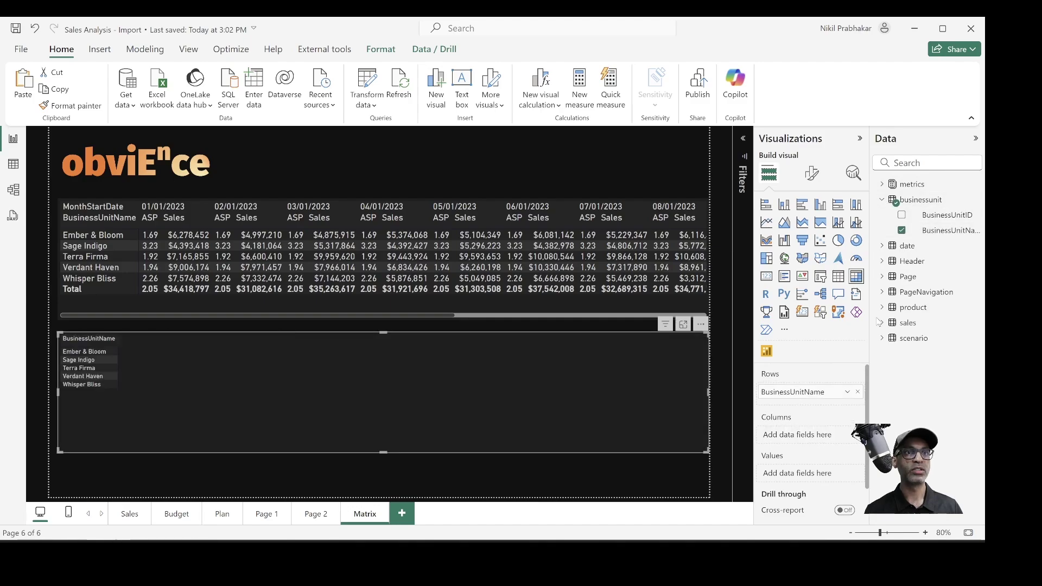
Use the Header table's Header field as the second matrix's columns.
left_click(883, 263)
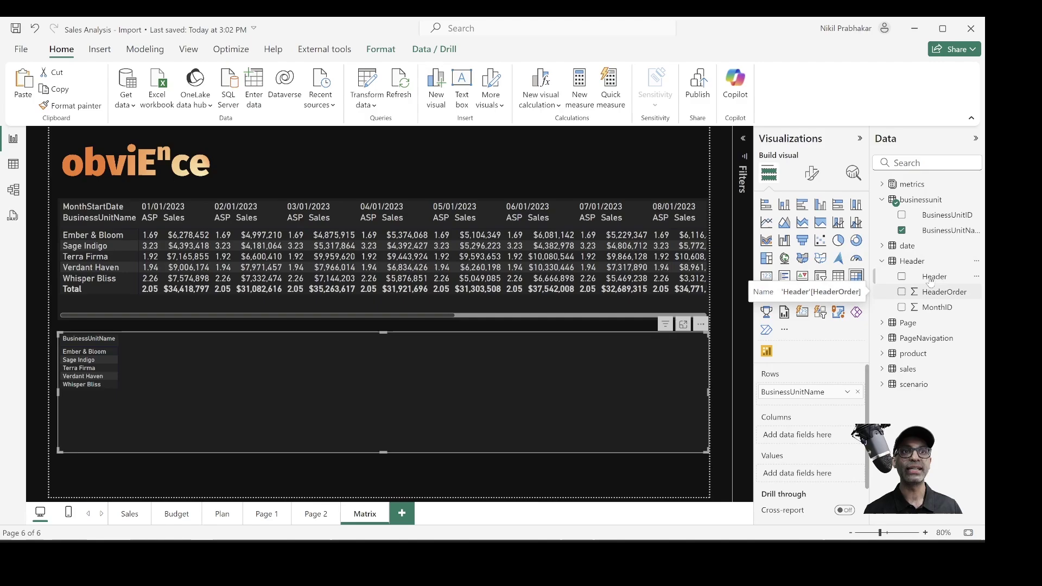
left_click_drag(930, 280, 811, 435)
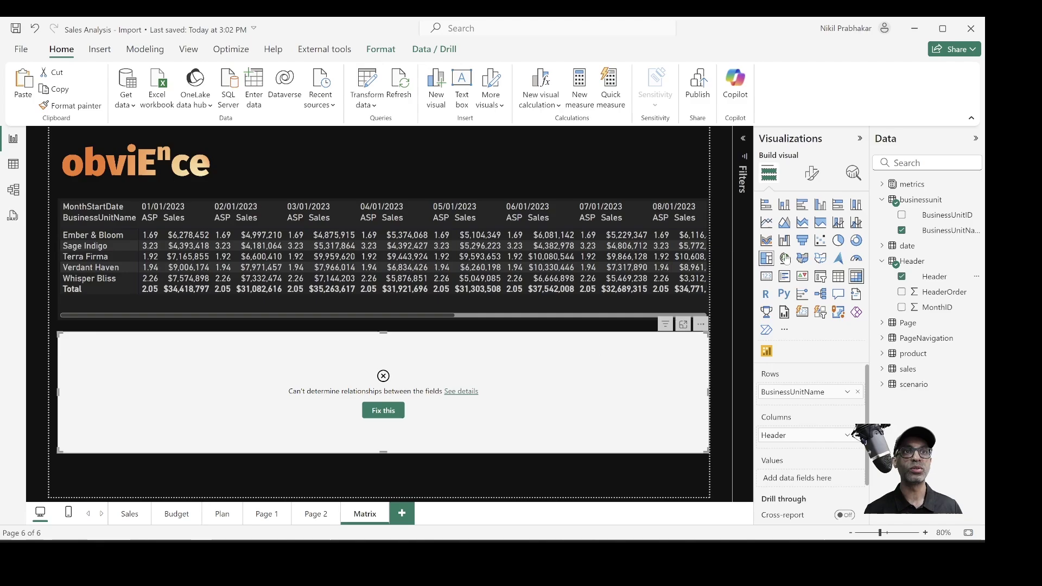
left_click(883, 184)
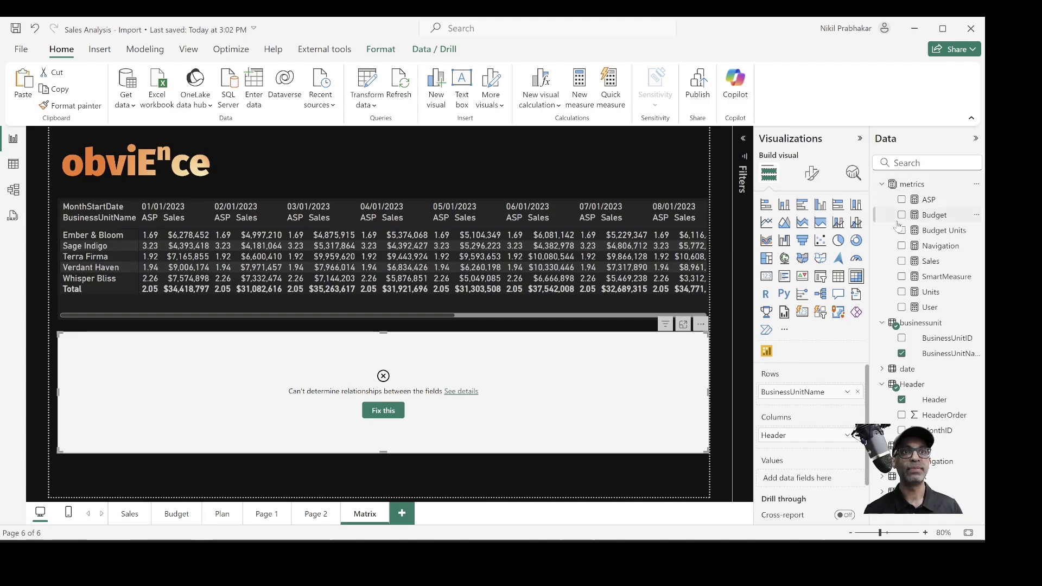
Add SmartMeasure as values and copy the upper matrix's formatting onto it with Format painter.
left_click(901, 277)
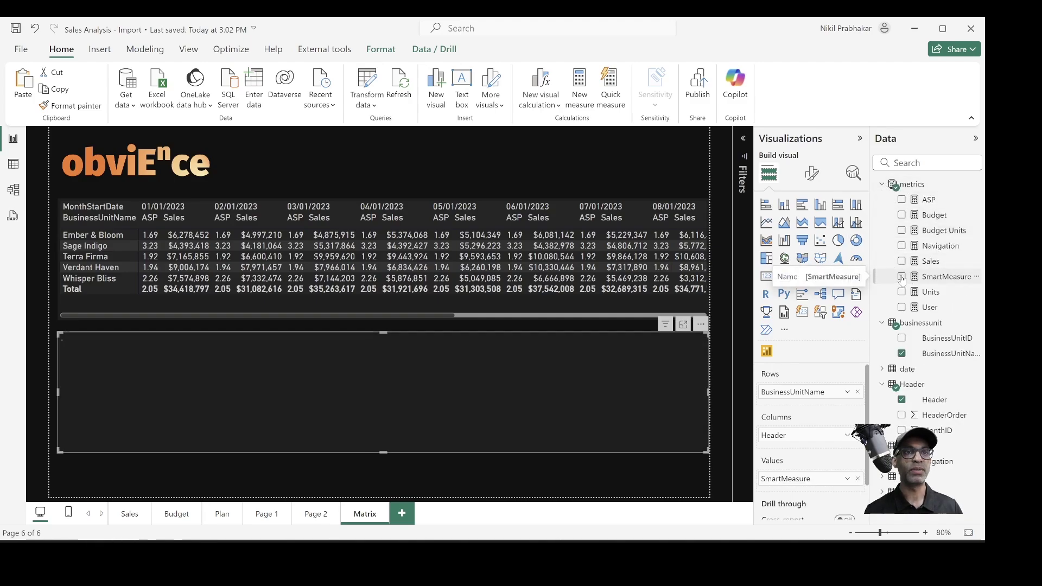
left_click(472, 312)
left_click(71, 105)
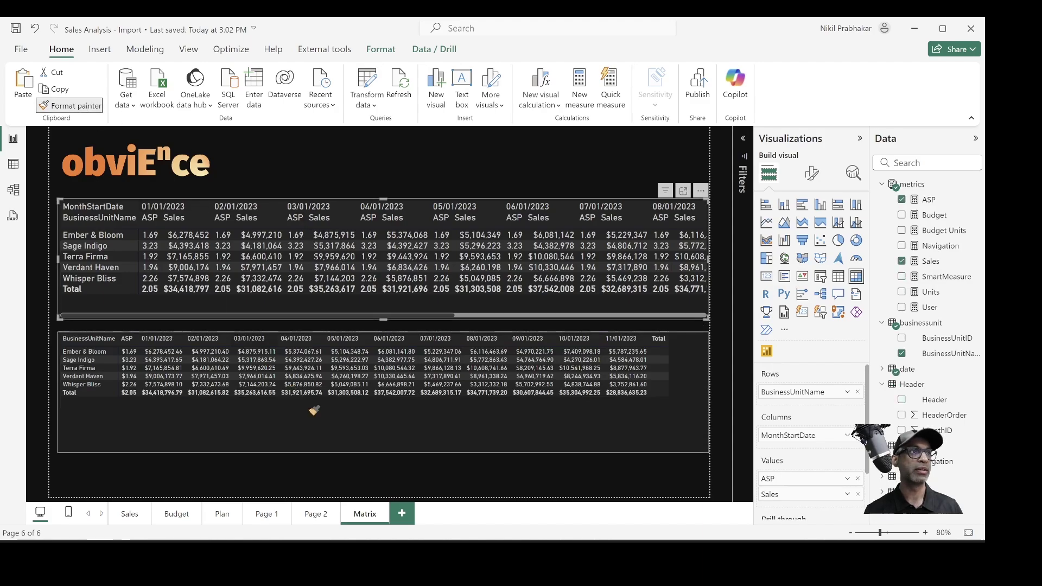
left_click(312, 427)
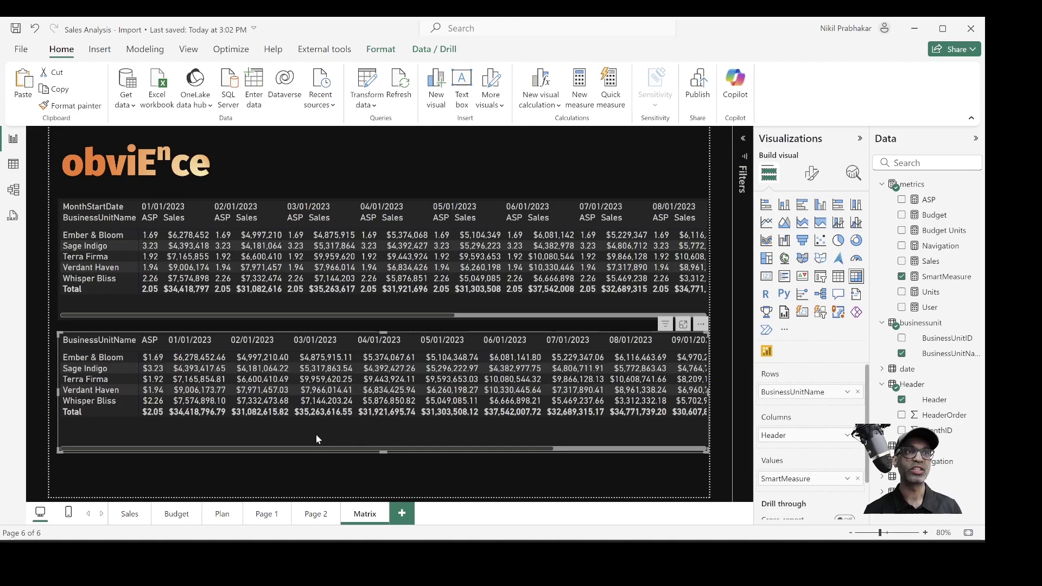
left_click(265, 320)
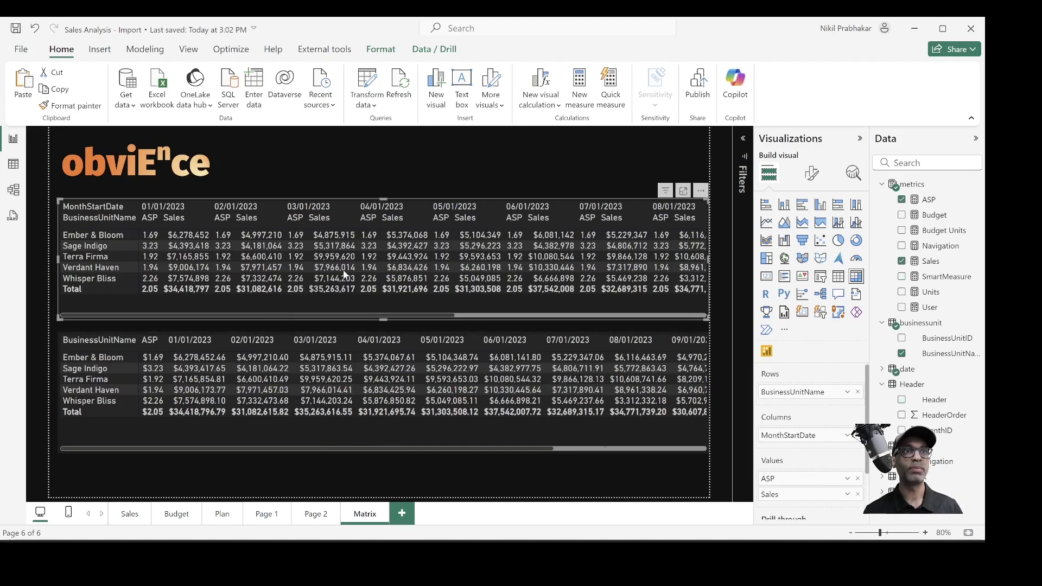
left_click(701, 191)
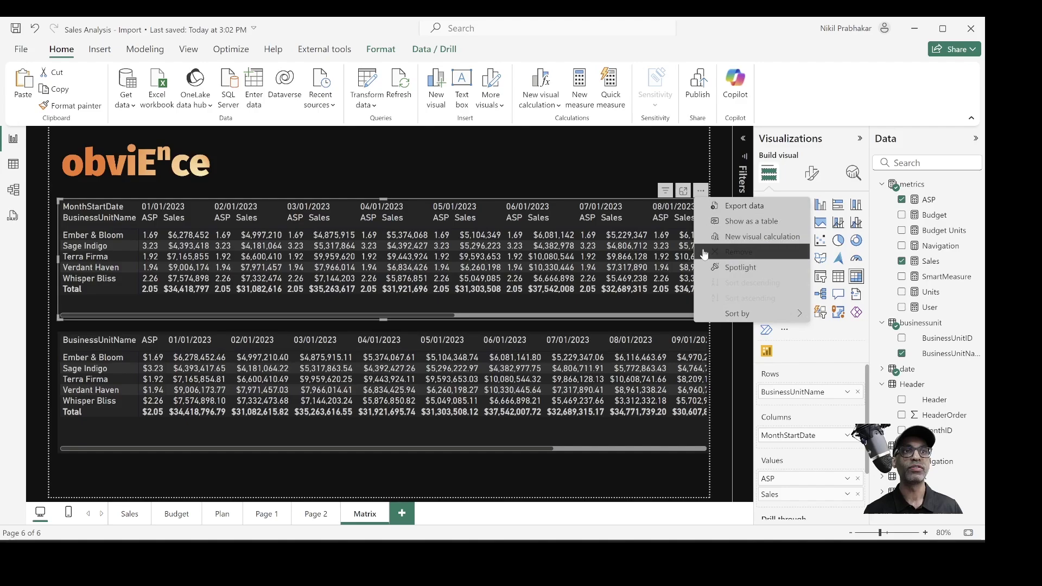
mouse_move(720, 323)
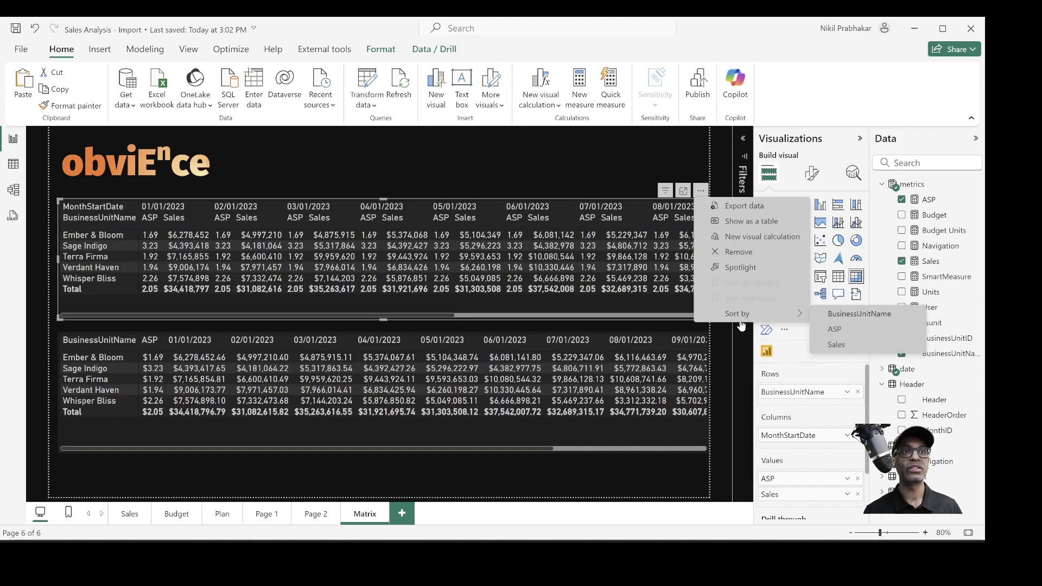
left_click(677, 338)
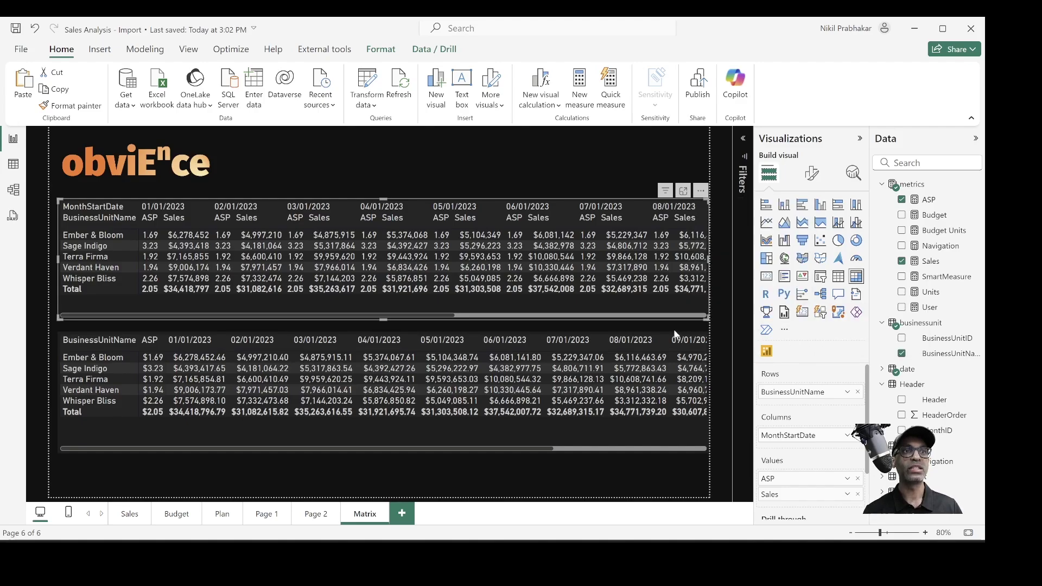
left_click(701, 328)
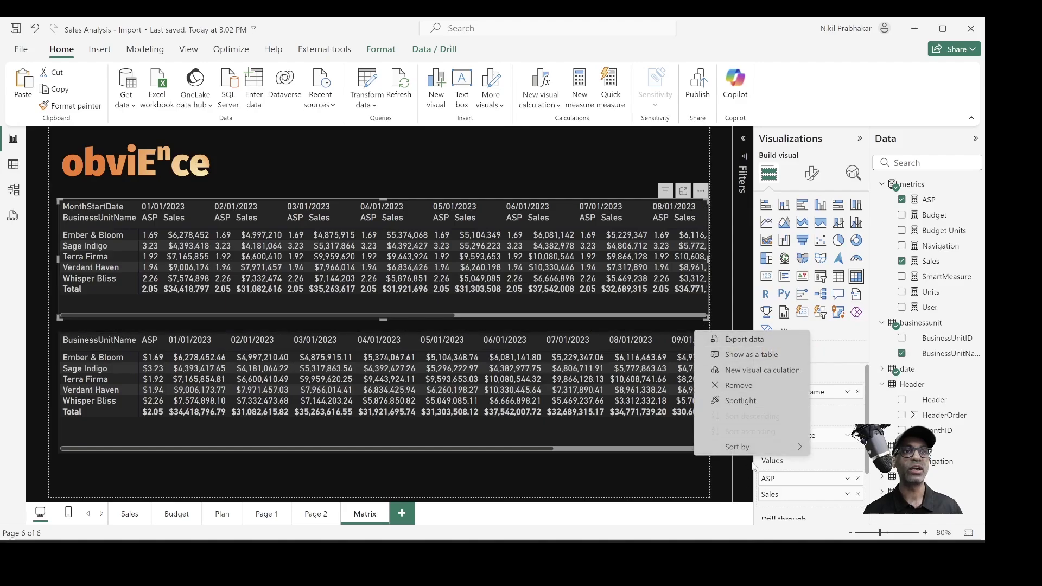
mouse_move(752, 451)
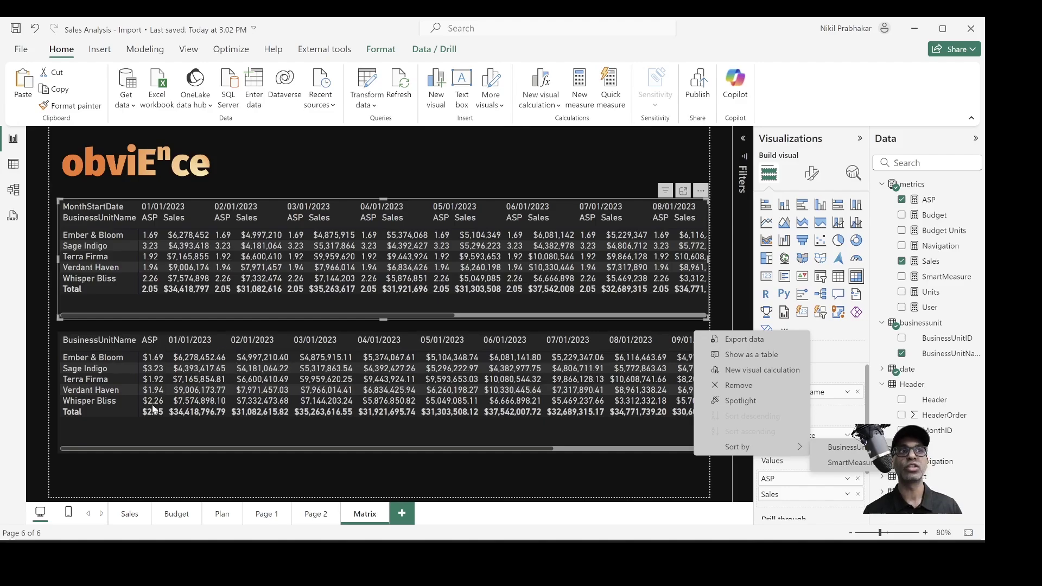
left_click(157, 446)
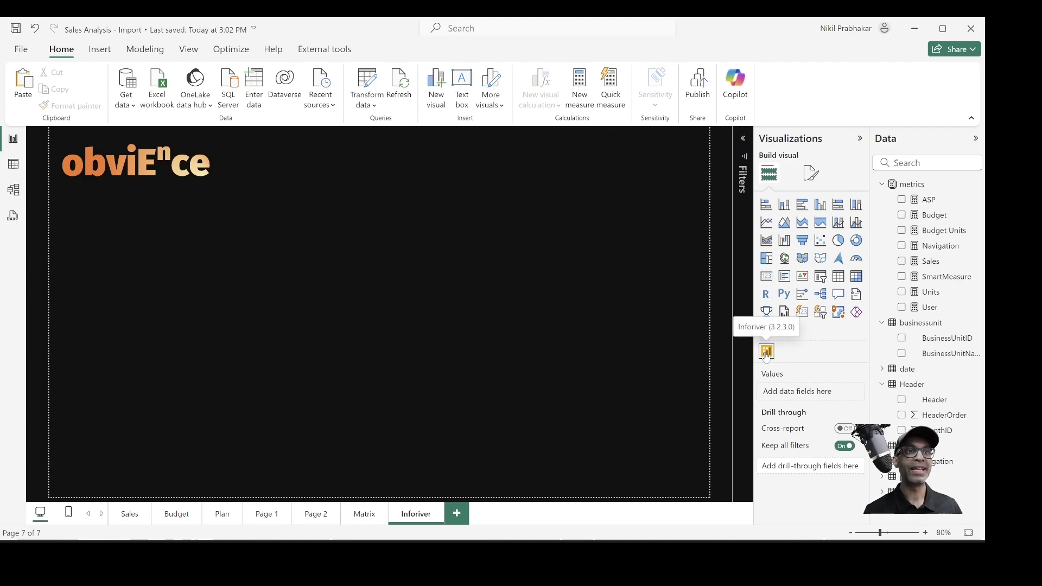
Insert an enlarged Inforiver visual with business units as rows and MonthStartDate as columns.
left_click(766, 353)
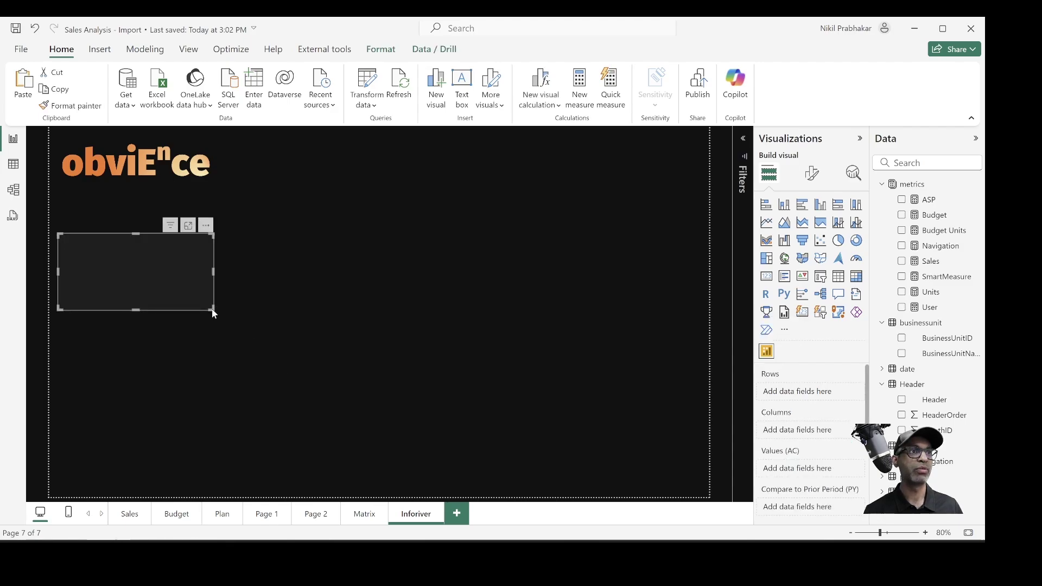
left_click_drag(212, 313, 613, 476)
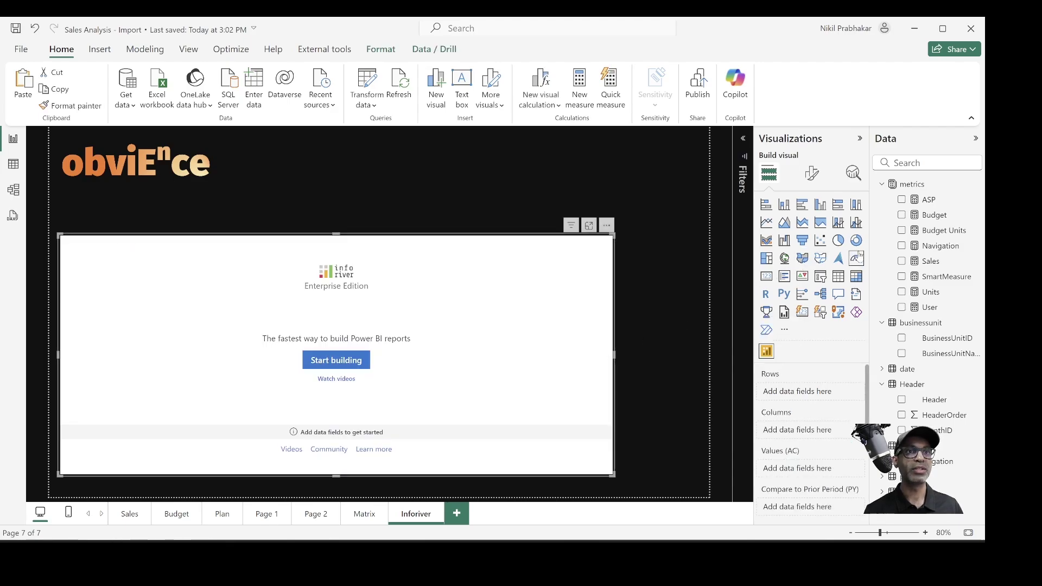
left_click(883, 185)
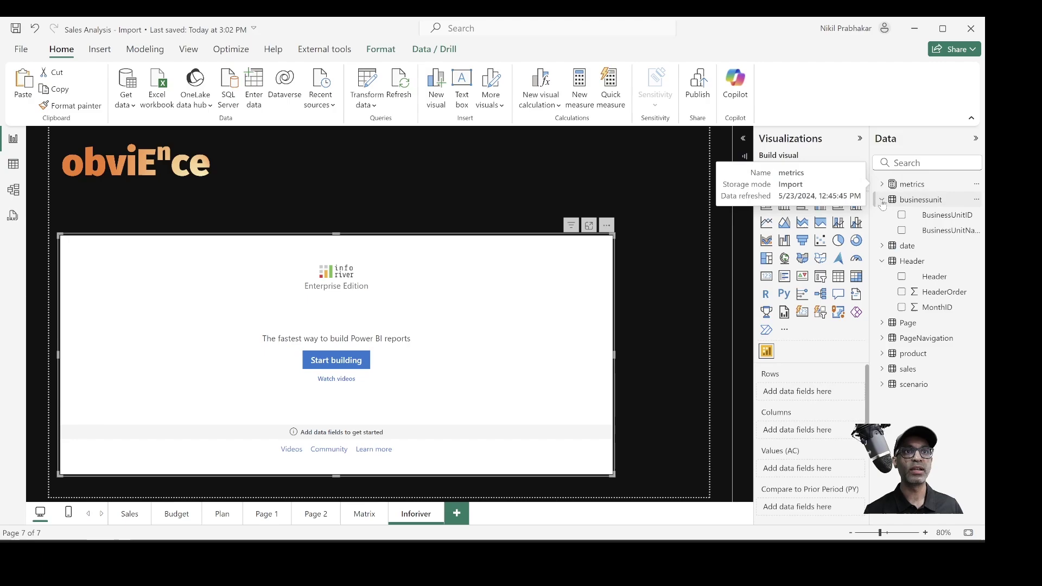
left_click(902, 232)
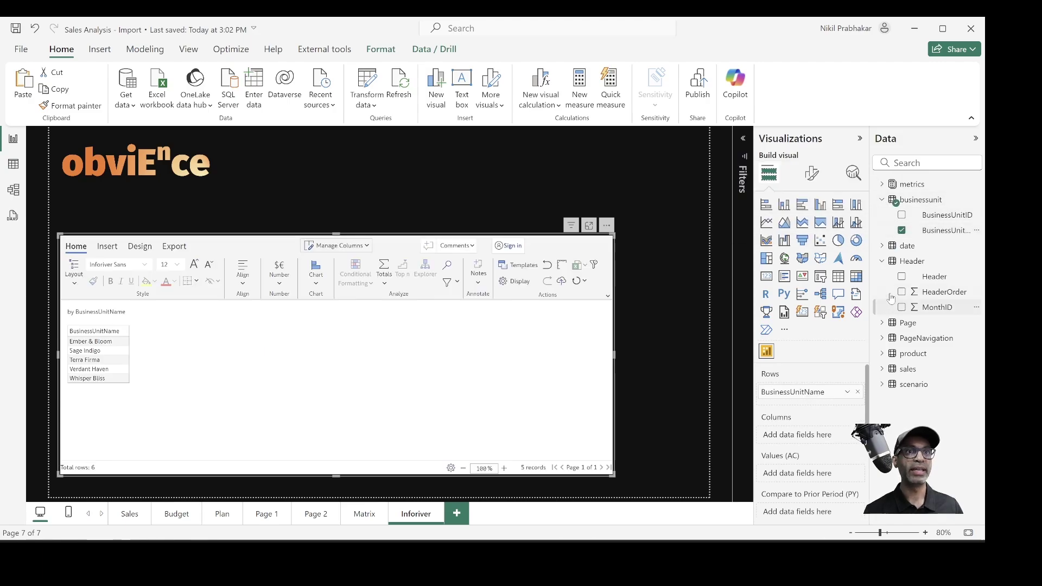
left_click(881, 262)
left_click(882, 246)
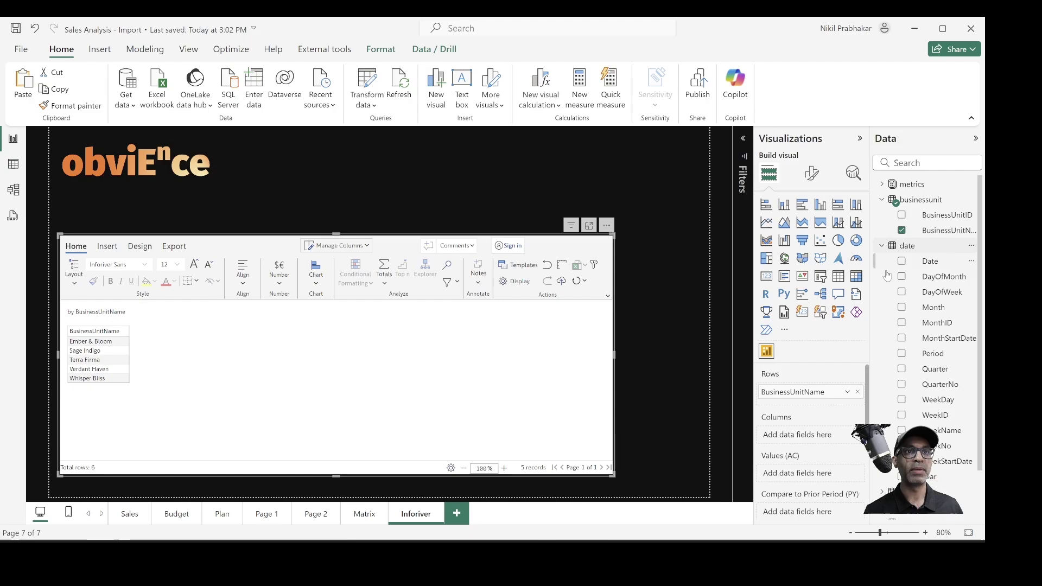
left_click(902, 338)
Add Sales and ASP as values and open the Inforiver visual in focus mode.
left_click(881, 199)
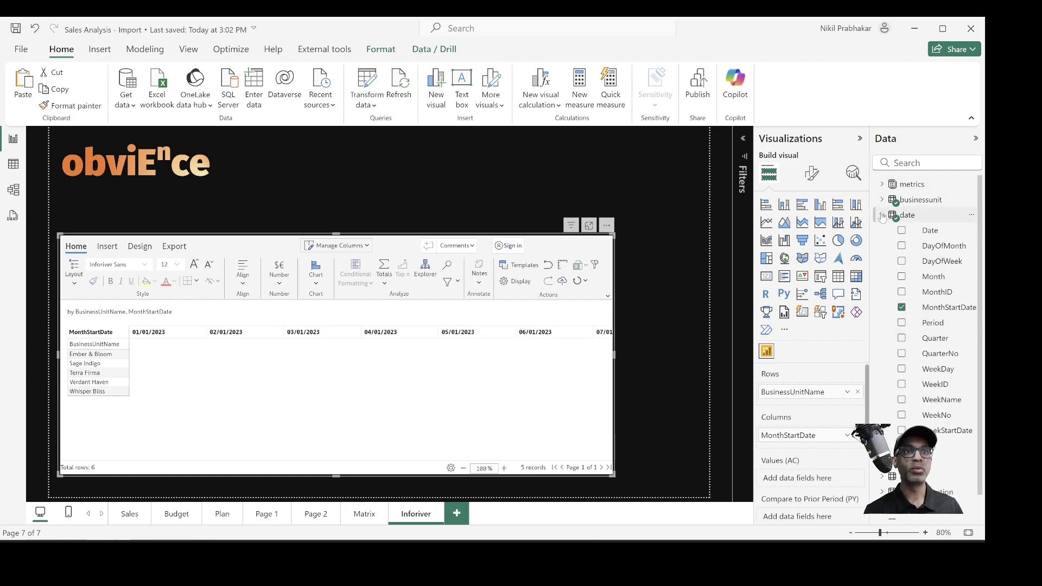
left_click(882, 215)
left_click(881, 184)
left_click(902, 261)
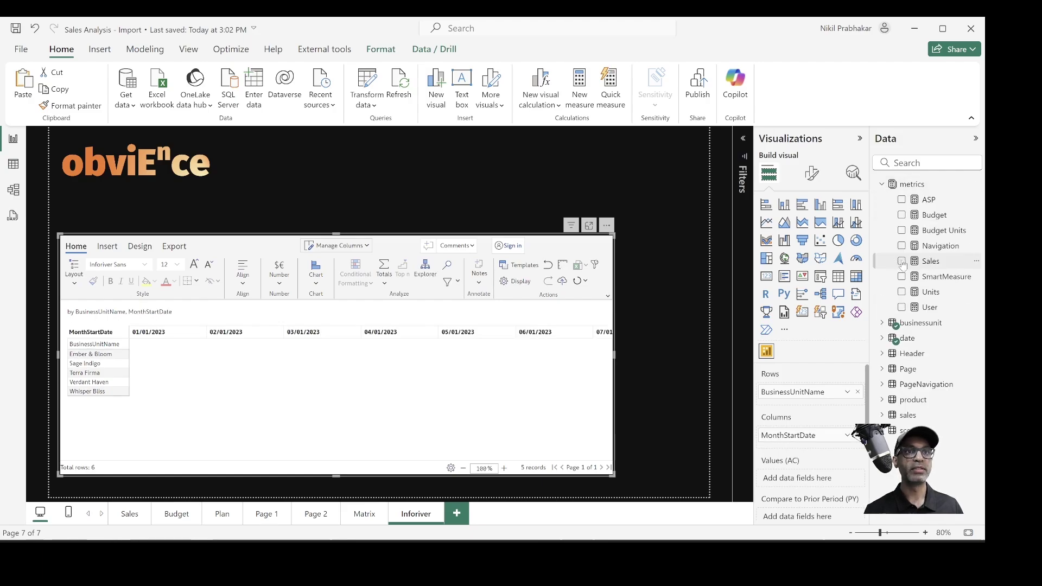
left_click(902, 200)
left_click(589, 225)
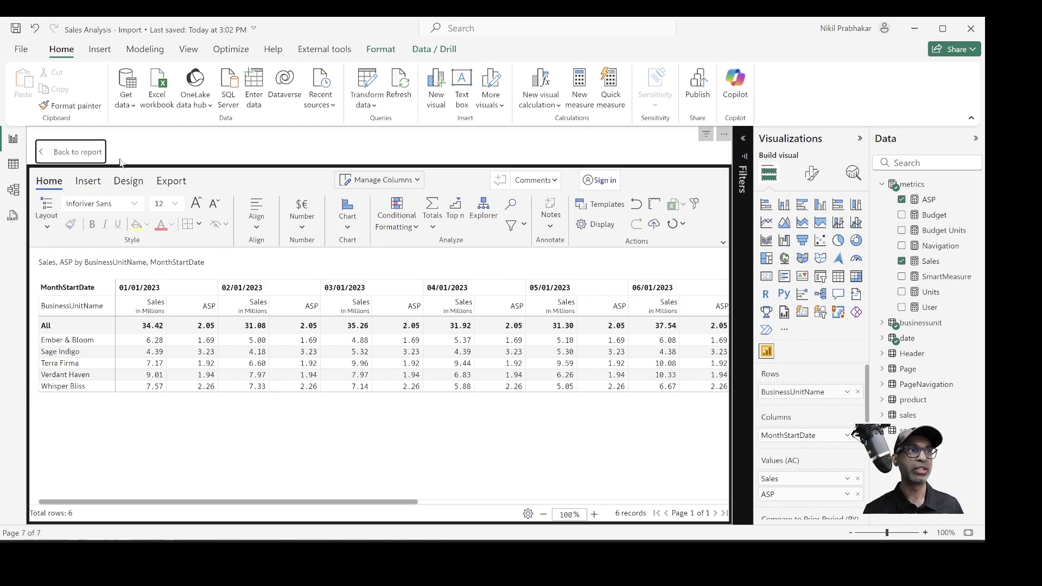
Start a new Formula visual column from Inforiver's Manage Measures column list.
left_click(87, 181)
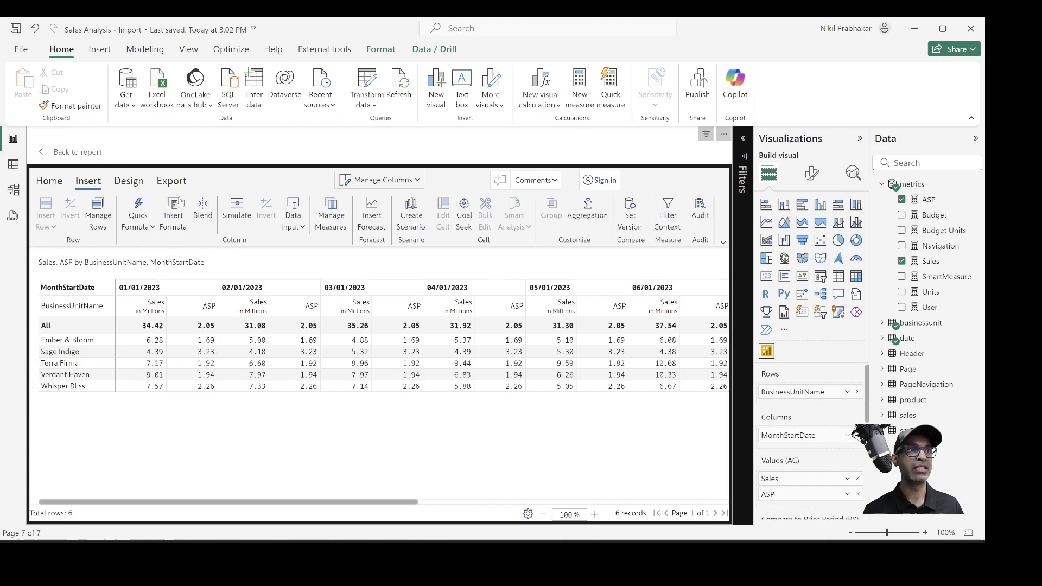
left_click(329, 216)
left_click(578, 241)
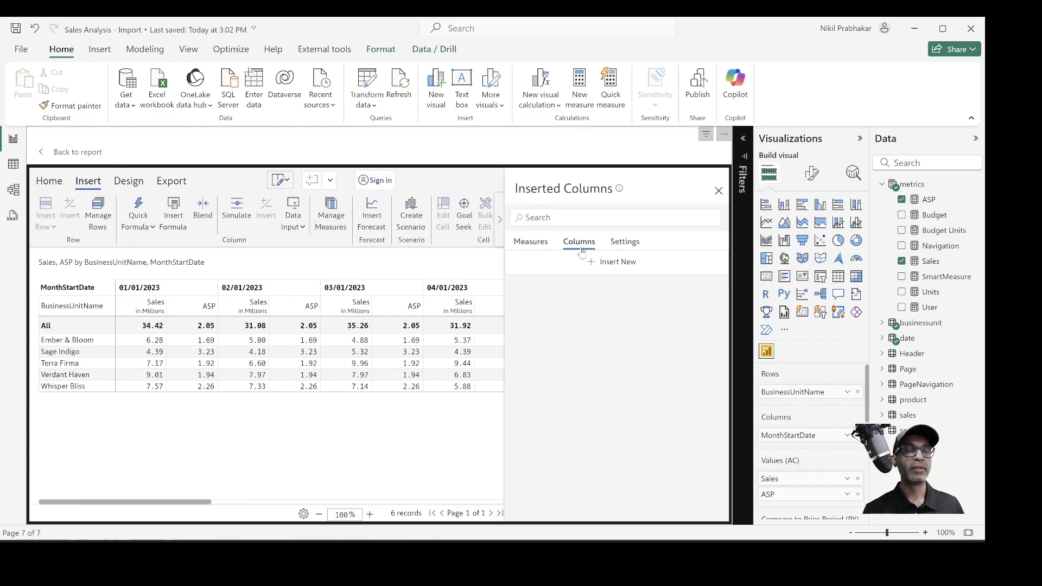
left_click(603, 271)
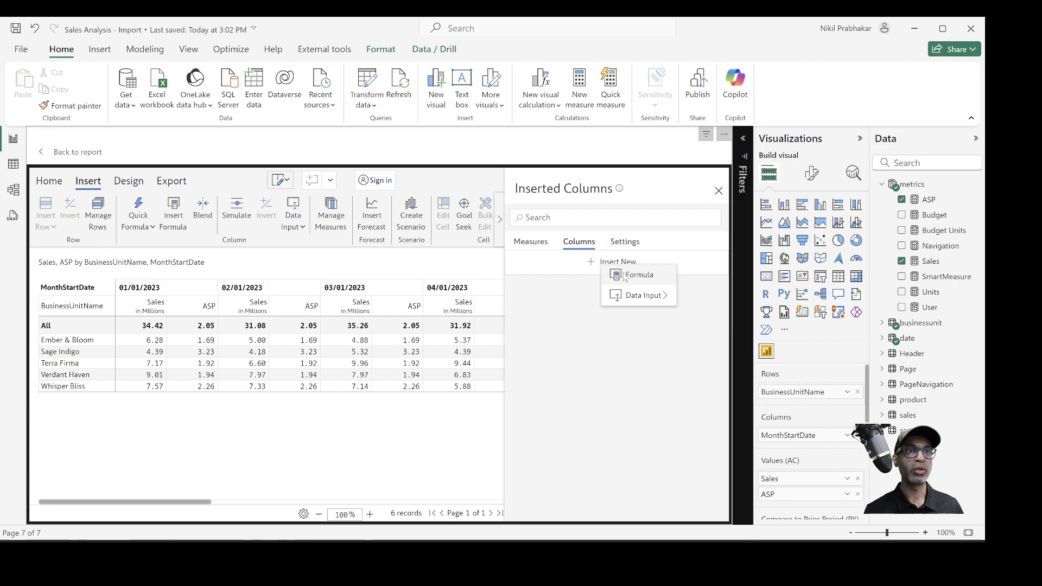
left_click(624, 275)
left_click(642, 304)
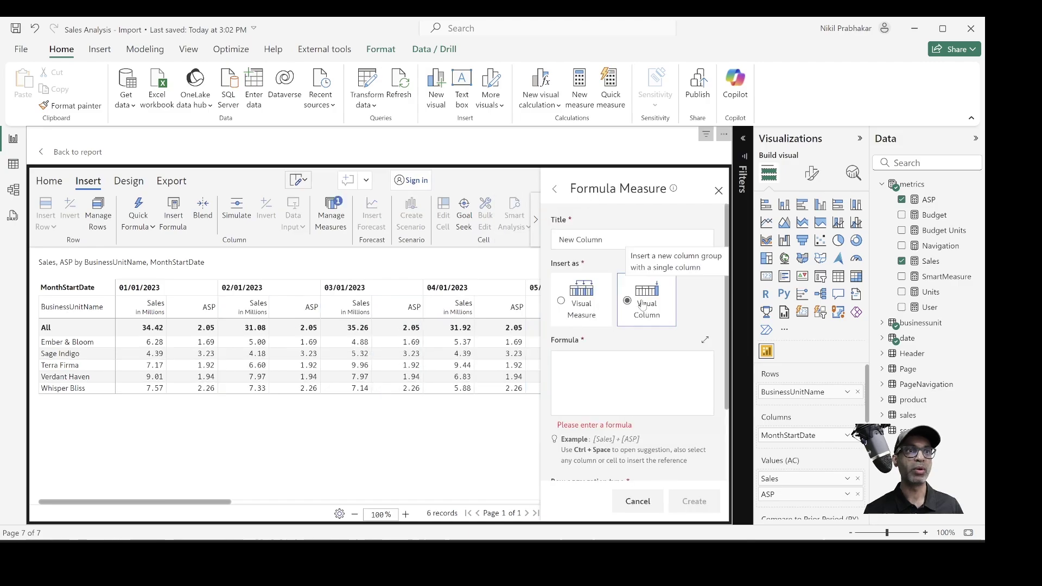
Define the column as [ASP], title it ASP, and create it.
left_click(636, 378)
scroll(624, 456, "down", 6)
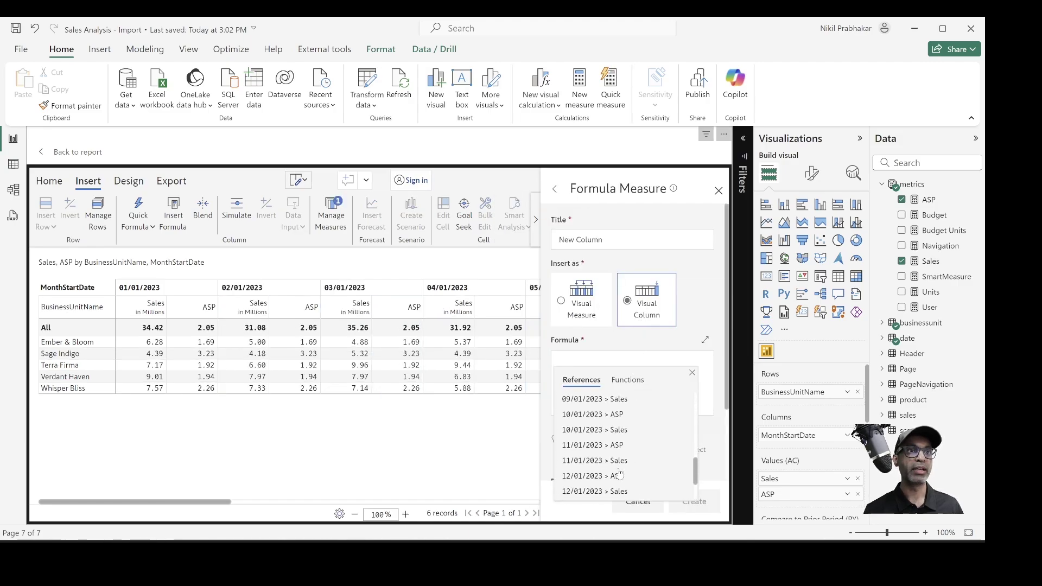
scroll(620, 474, "down", 2)
left_click(576, 461)
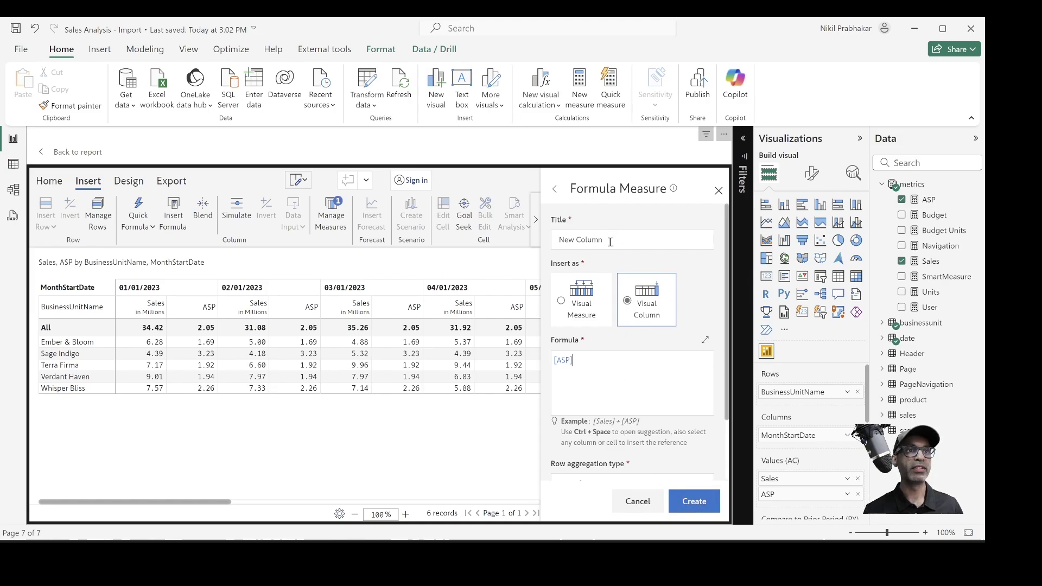
left_click_drag(610, 242, 496, 235)
type("SP")
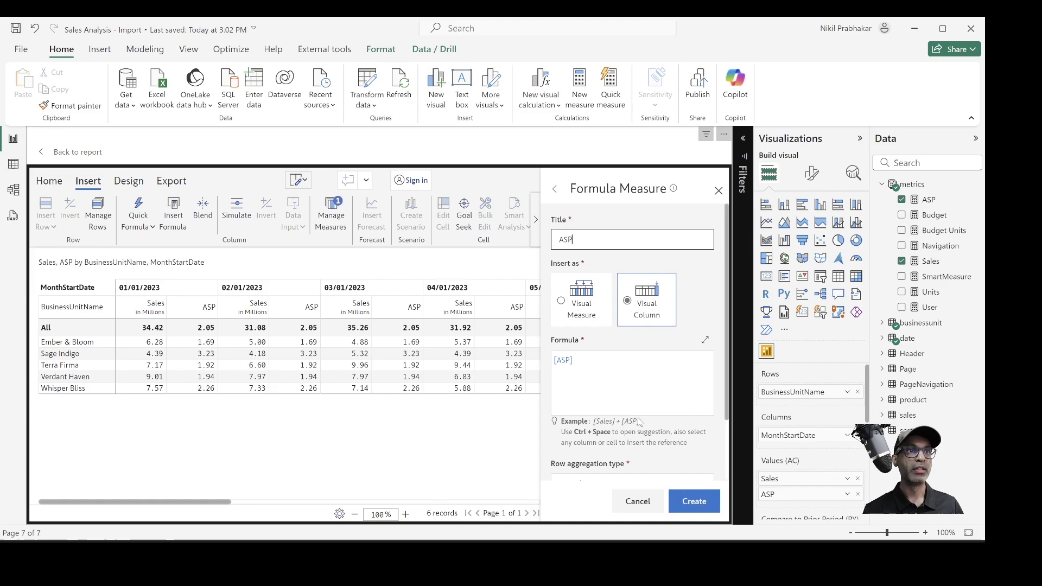
left_click(695, 502)
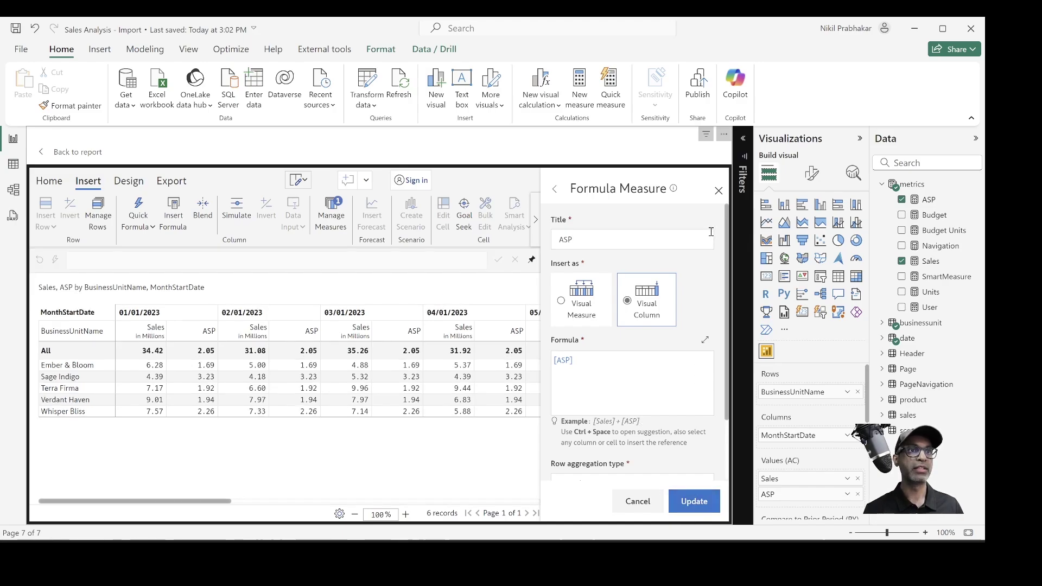
left_click(719, 191)
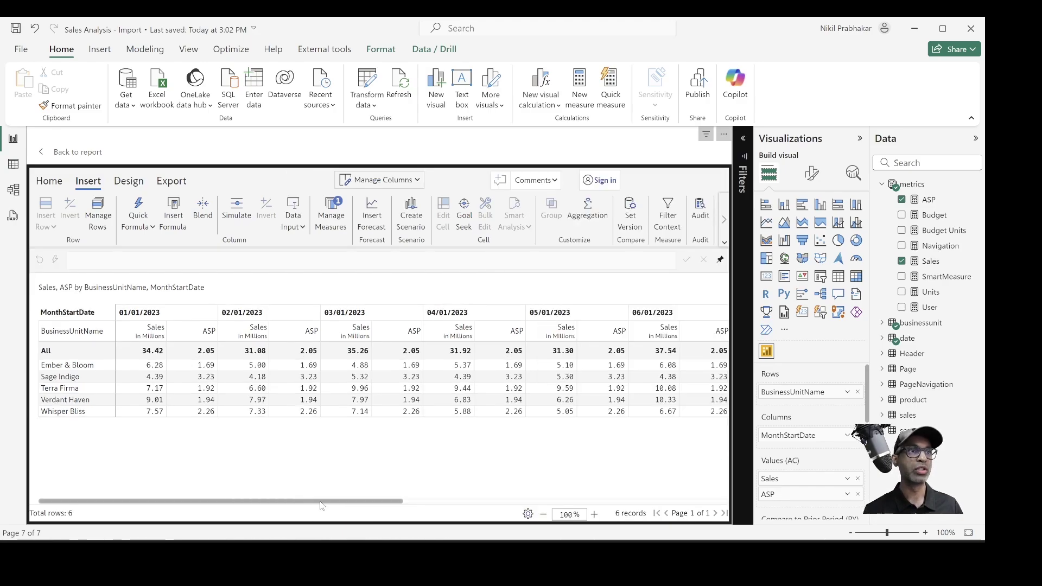
Untick the original ASP measure in Manage Columns to hide its monthly columns.
left_click_drag(322, 501, 648, 501)
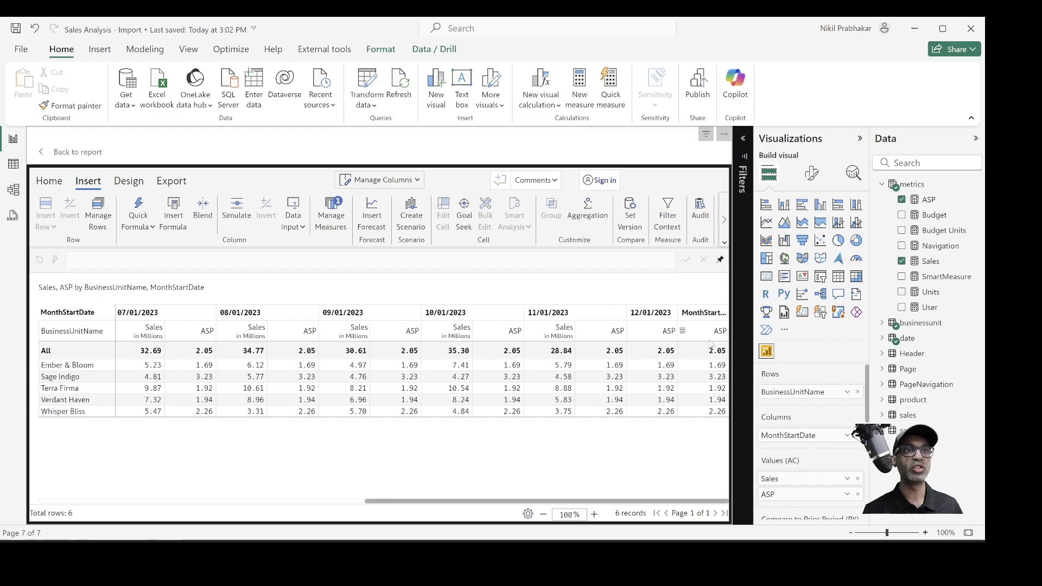
left_click(416, 182)
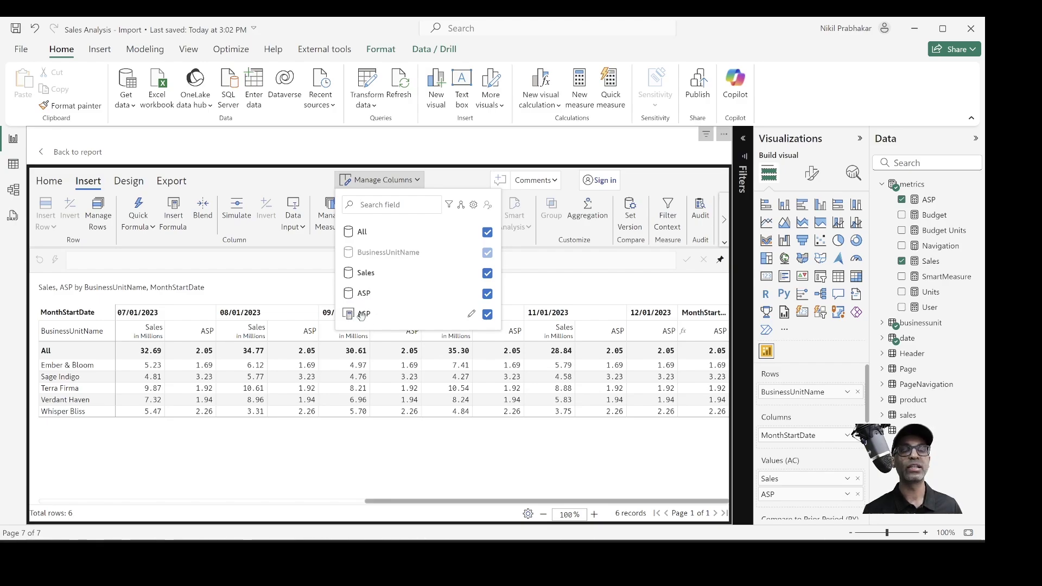
left_click(487, 295)
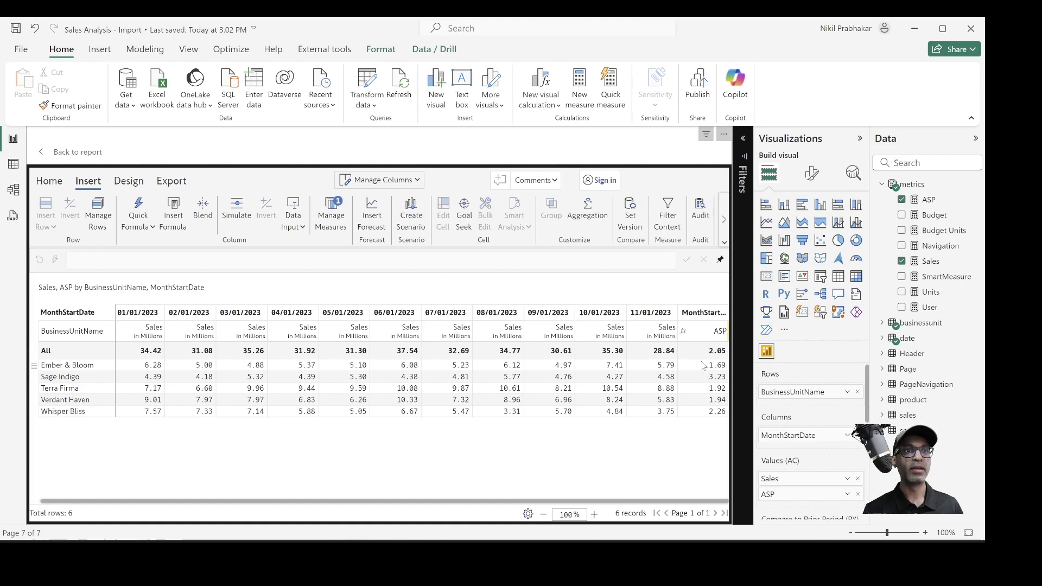
Move the ASP column beside the business unit names and format Sales in thousands.
left_click_drag(705, 329, 138, 319)
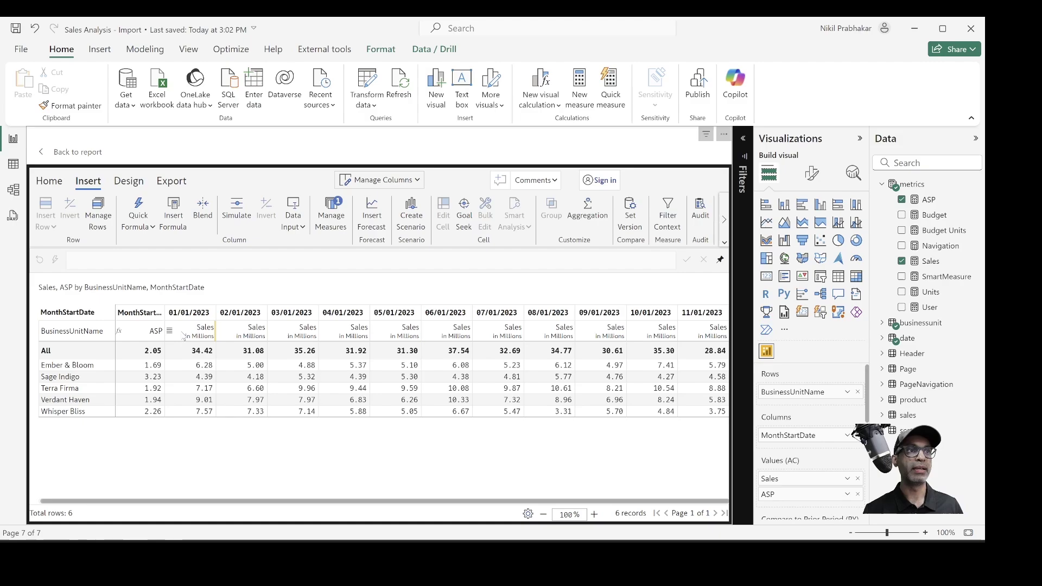
left_click(170, 331)
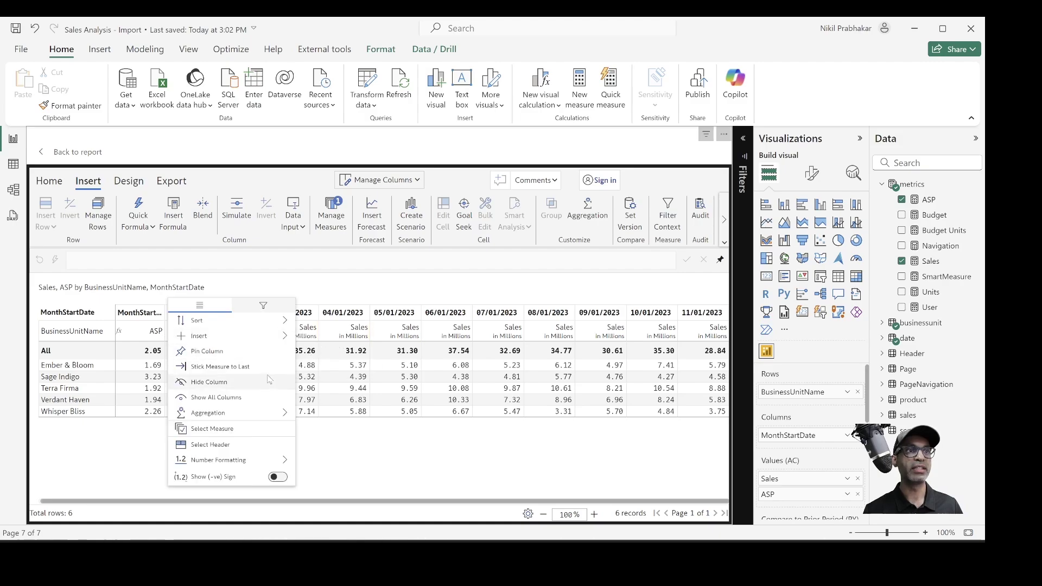
mouse_move(260, 462)
left_click(318, 451)
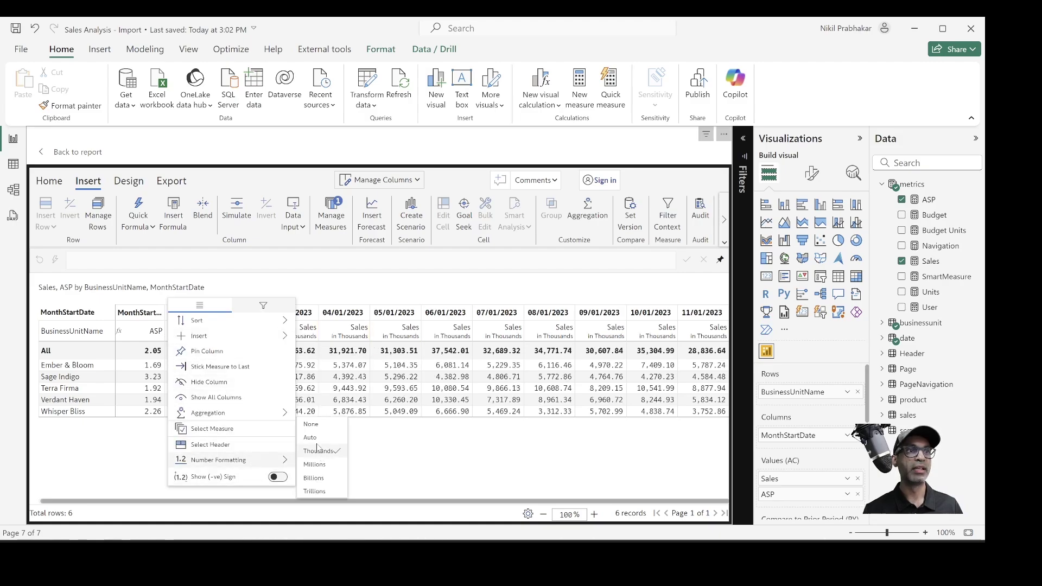
left_click(170, 331)
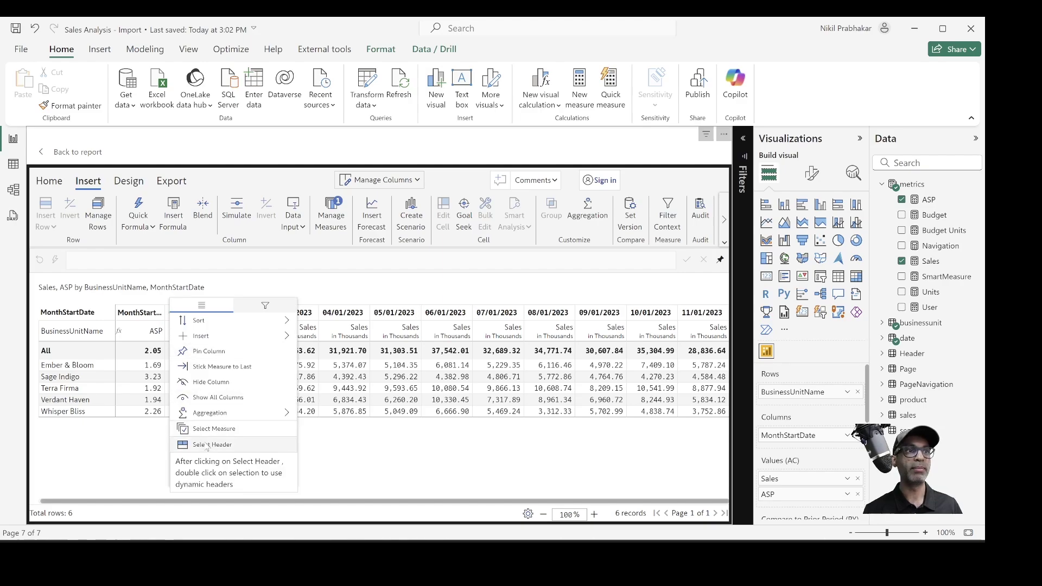
Add a $ value prefix to all monthly Sales columns in the Inforiver matrix.
left_click(227, 446)
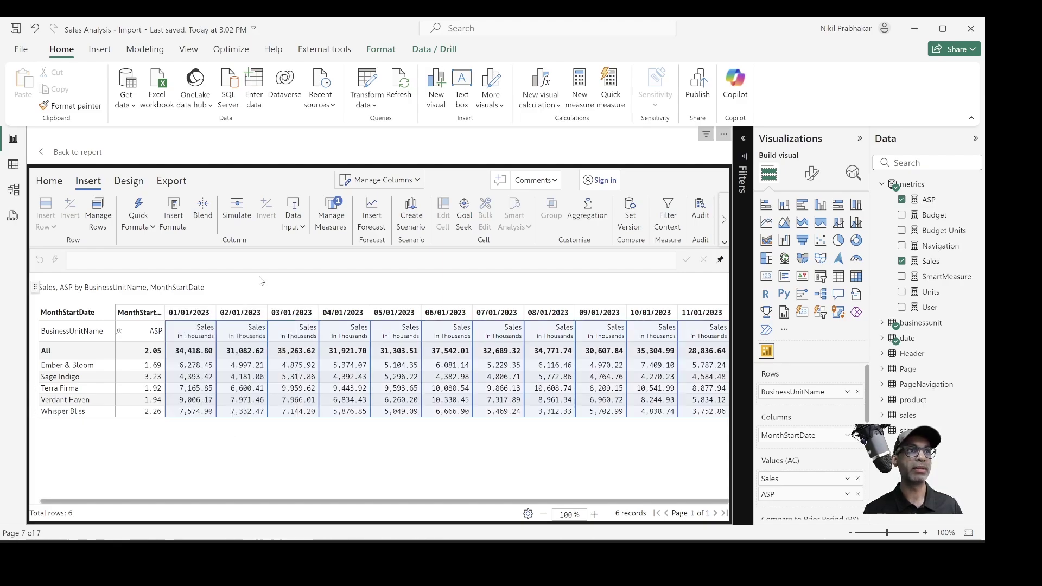
left_click(302, 213)
left_click(308, 266)
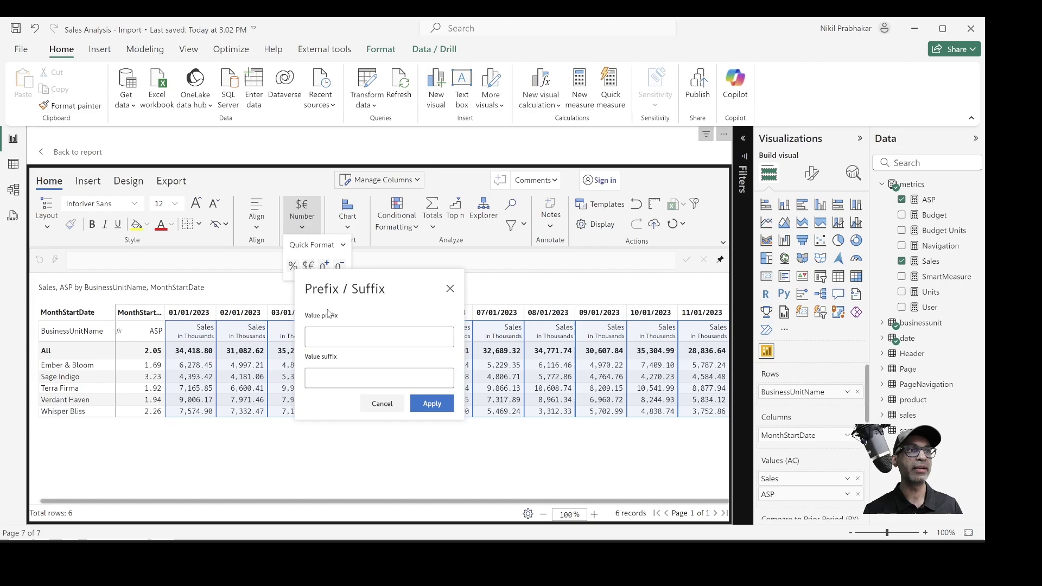
left_click(337, 341)
type("$")
key("Return")
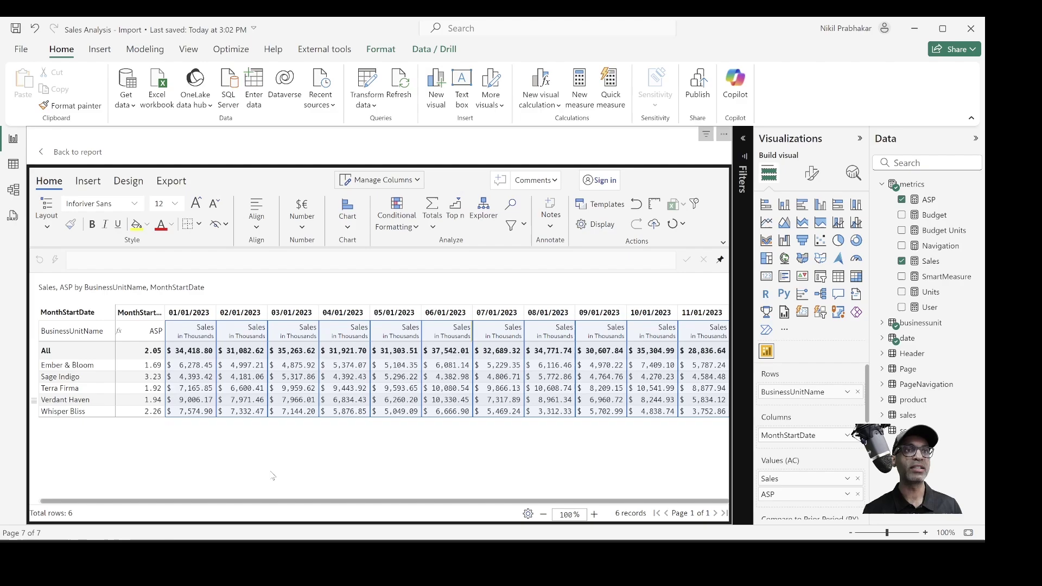
Leave focus view and deselect the Inforiver visual on Page 2.
left_click(75, 153)
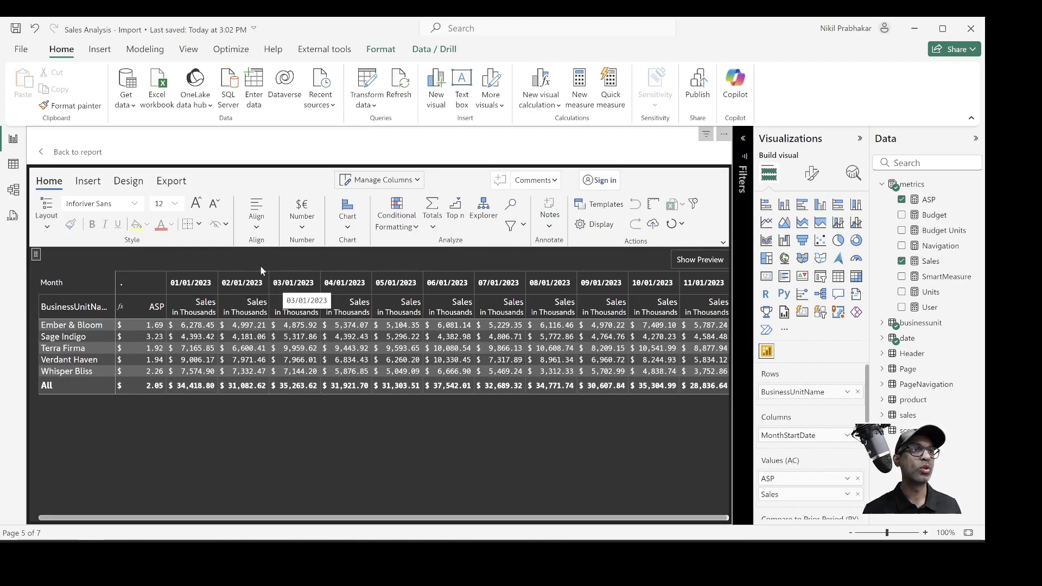
key("Escape")
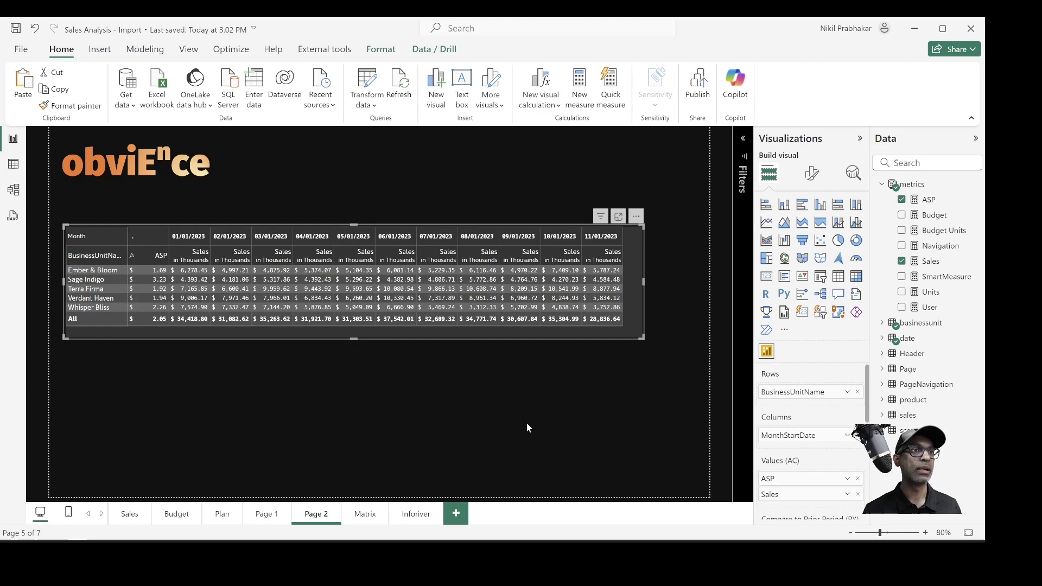
left_click(526, 437)
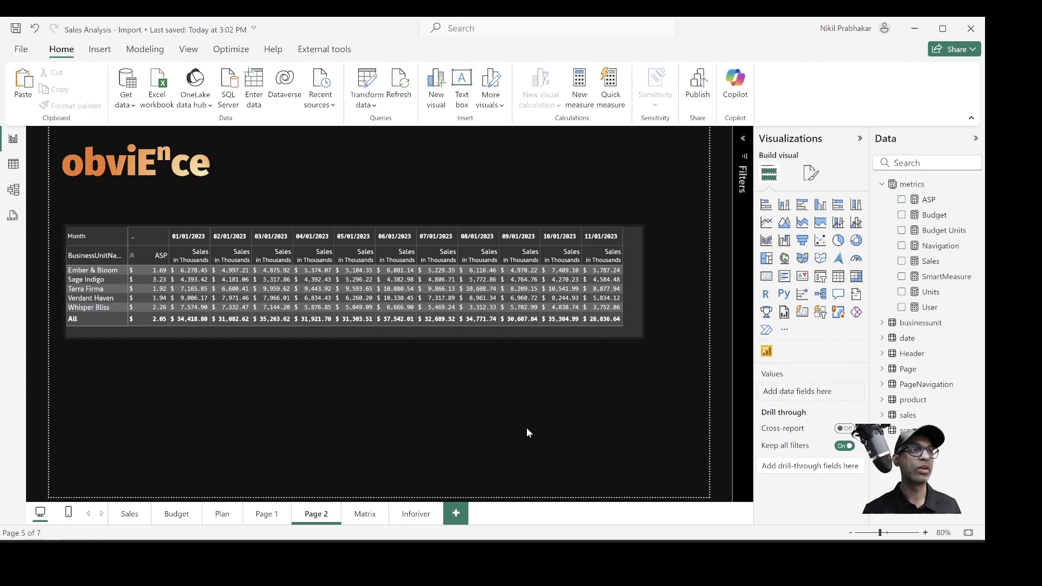